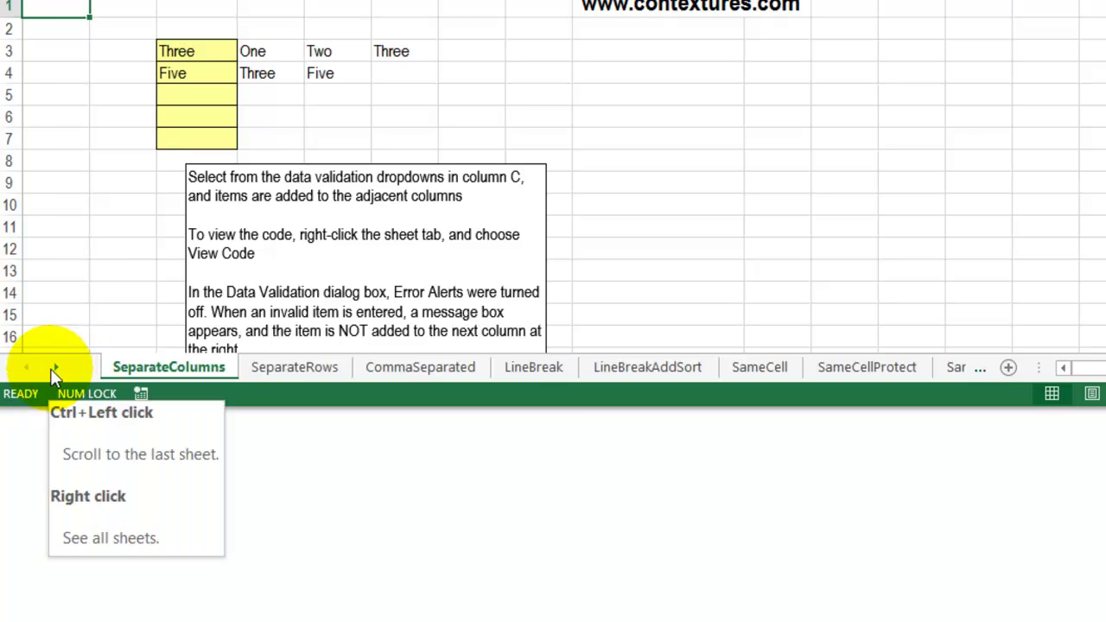
- Browse the sheet tabs and full sheet list, visiting SameCellNoDups, then return to SeparateColumns
click(56, 369)
click(56, 369)
click(56, 369)
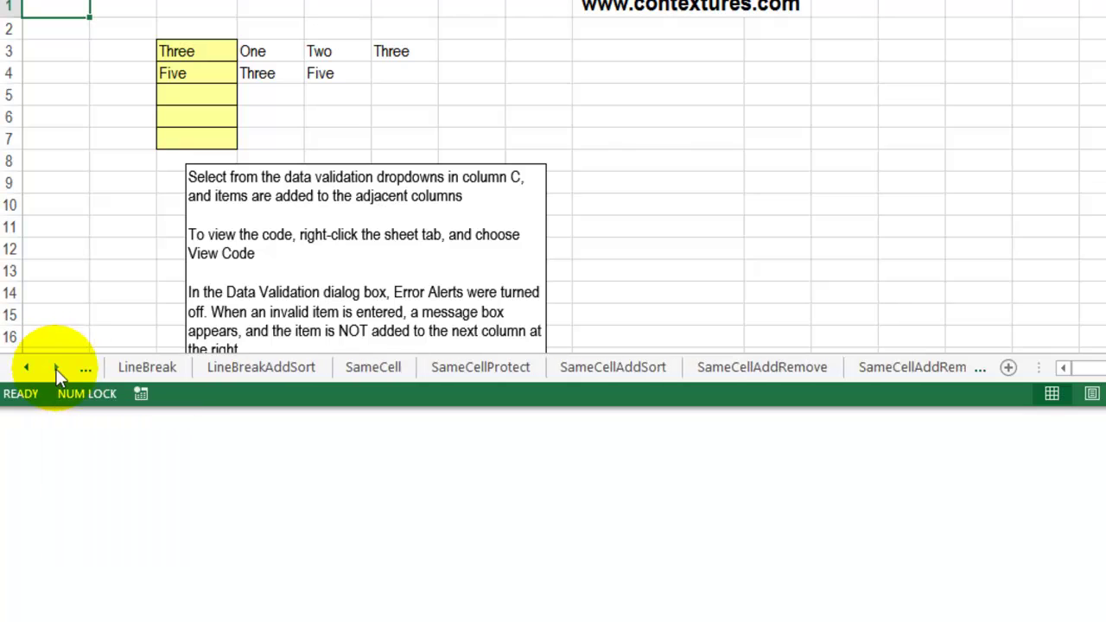
click(56, 368)
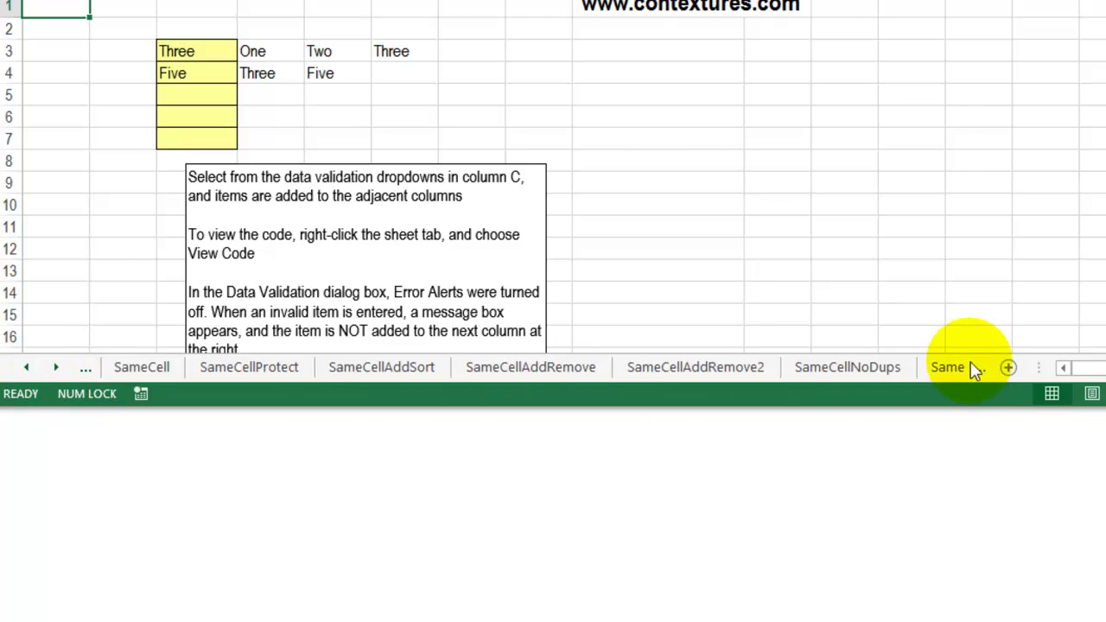
click(142, 369)
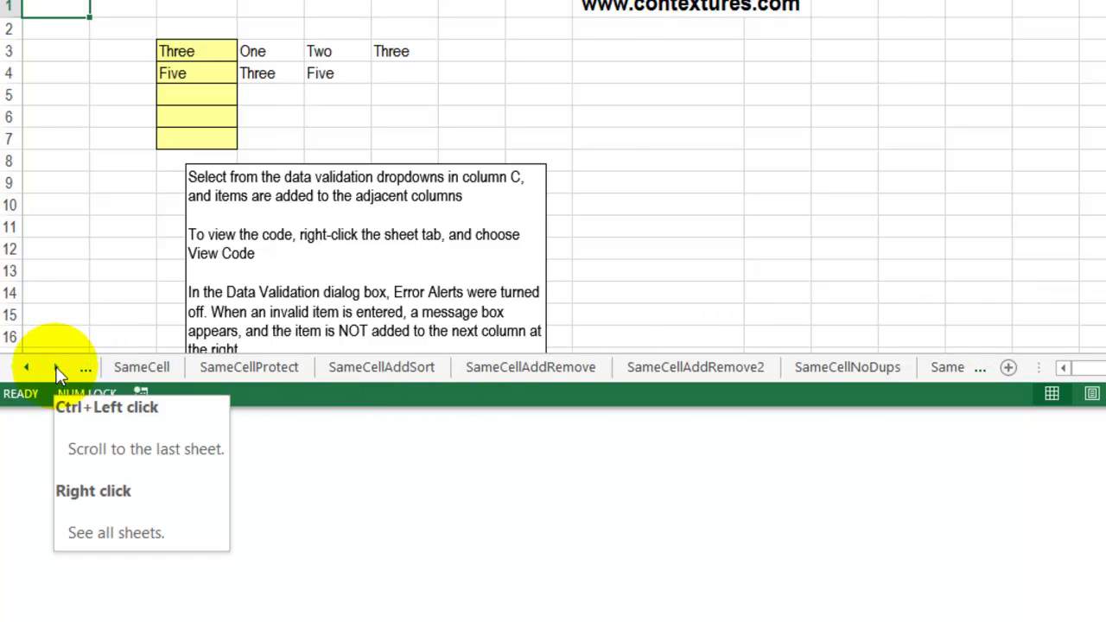
click(25, 365)
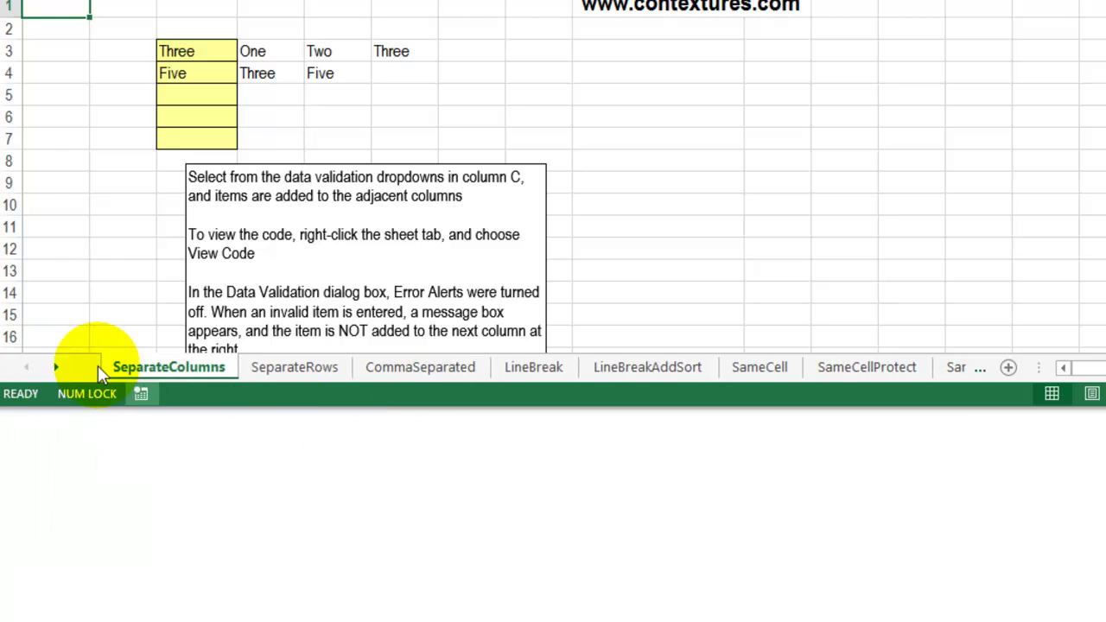
right_click(52, 361)
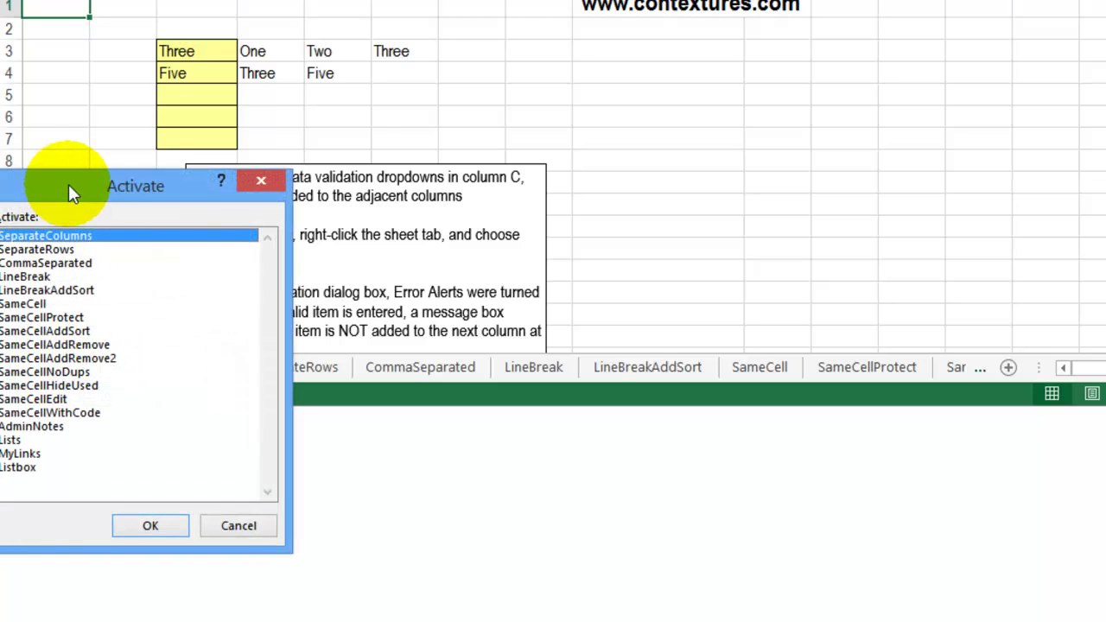
drag(68, 184, 407, 84)
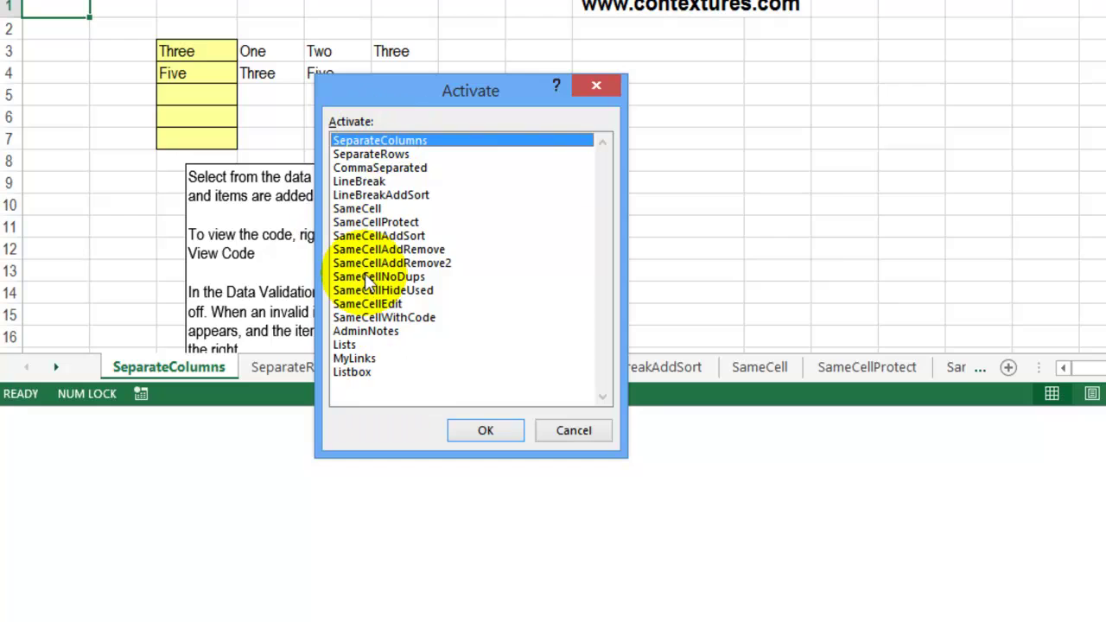
click(364, 273)
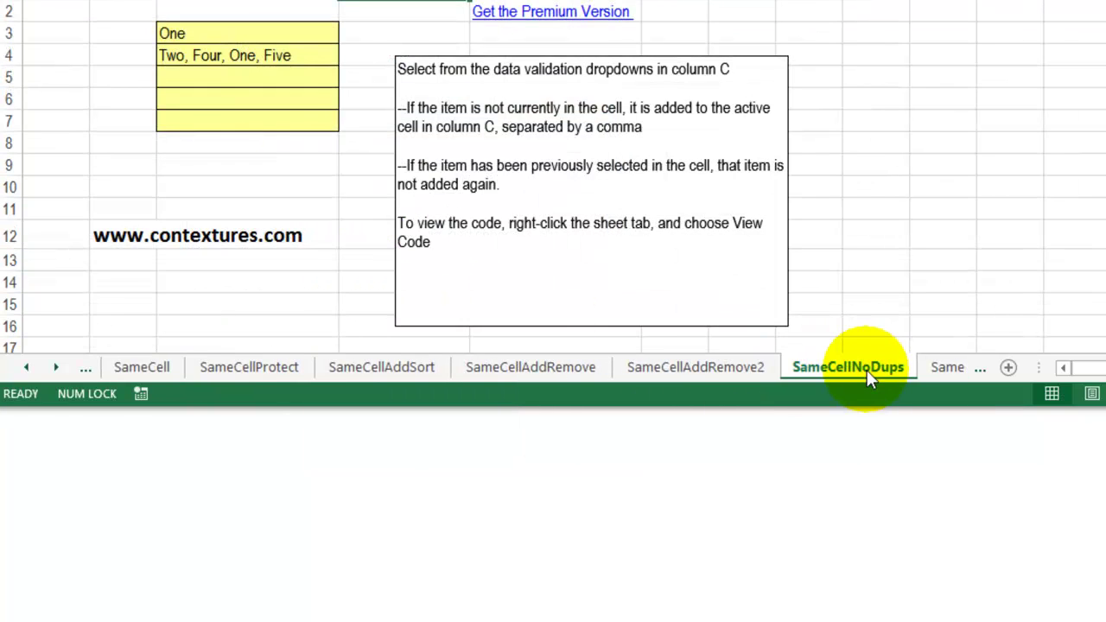
right_click(55, 369)
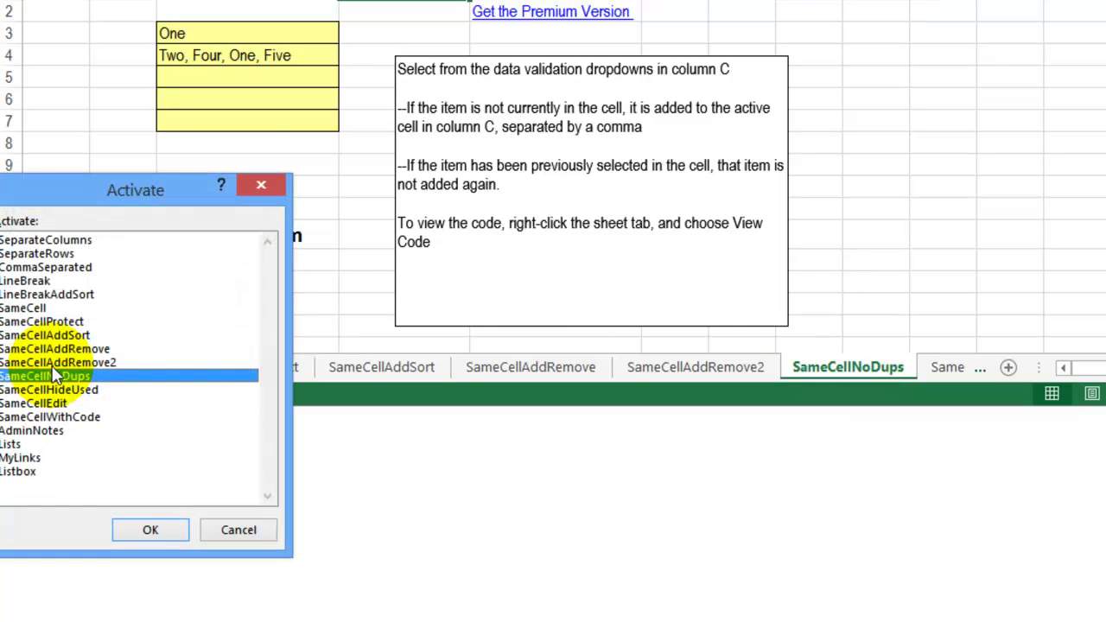
double_click(77, 239)
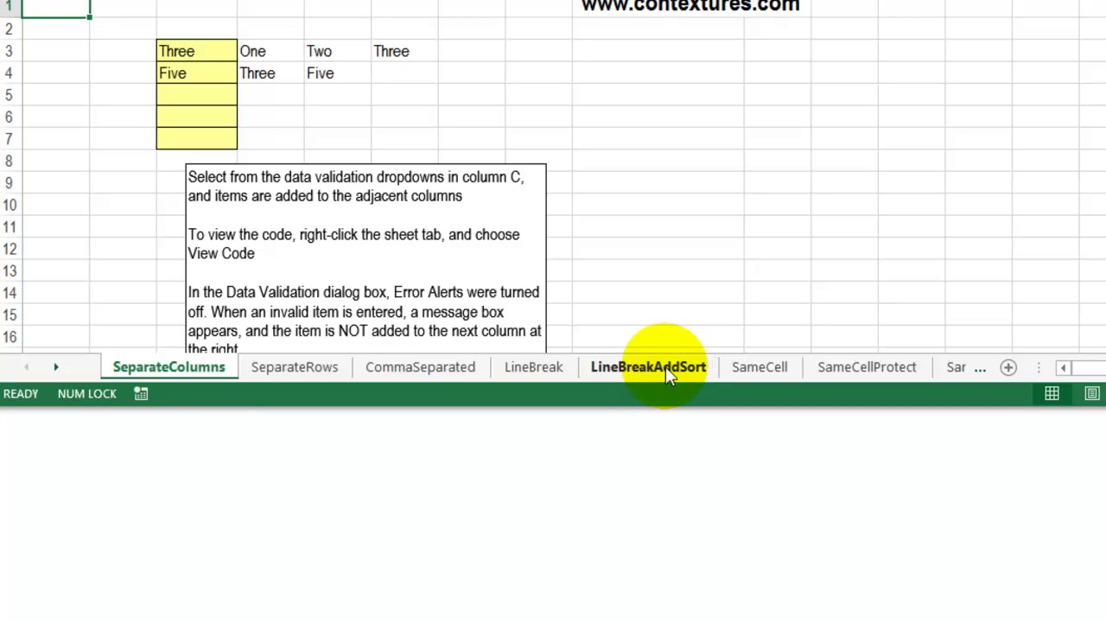
- Colour the tabs from SeparateColumns through LineBreakAddSort green, then go to SameCell
shift+click(665, 366)
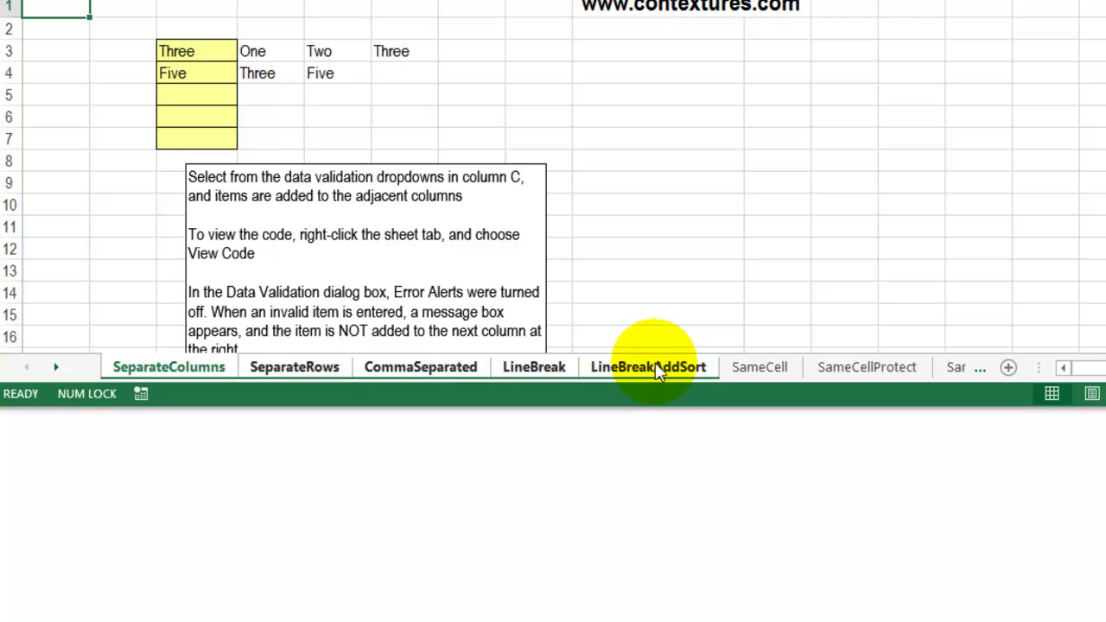
drag(674, 406, 677, 371)
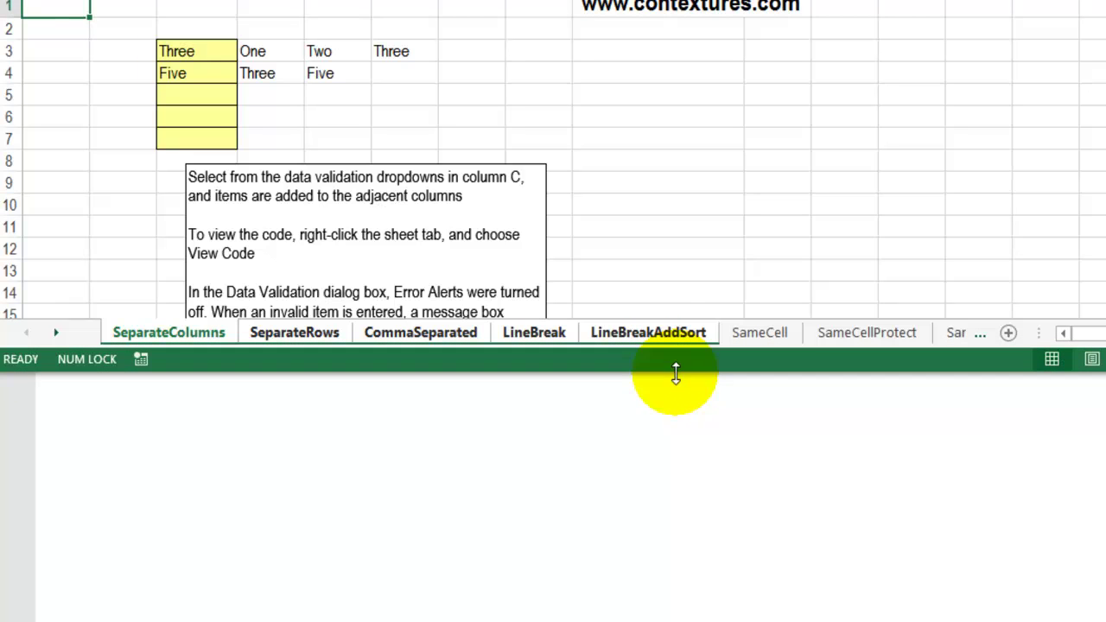
right_click(662, 330)
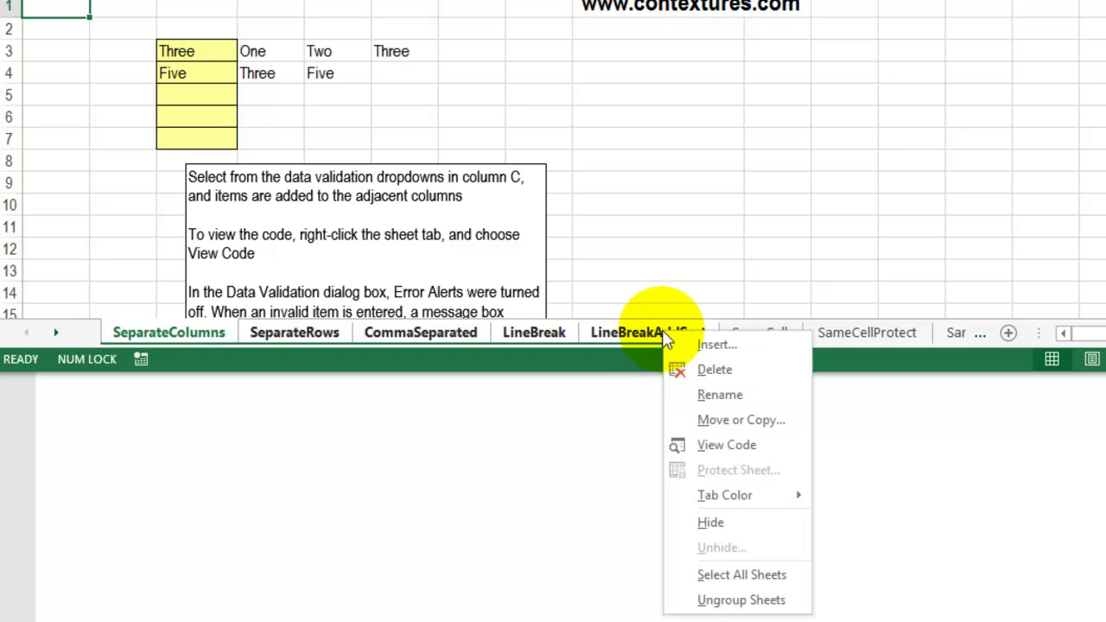
right_click(641, 334)
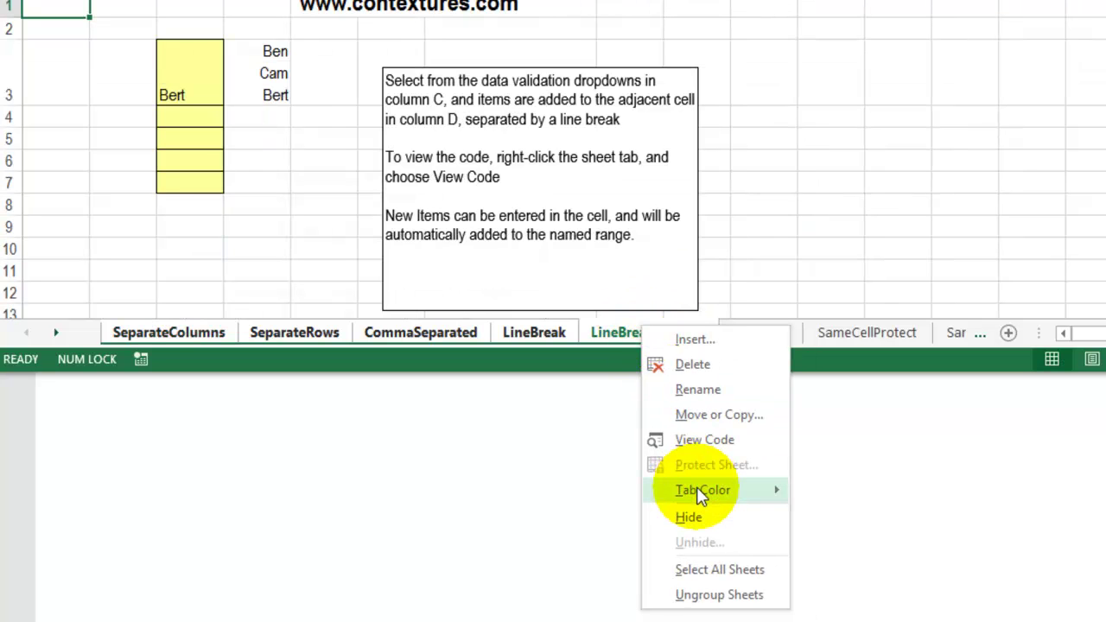
mouse_move(697, 488)
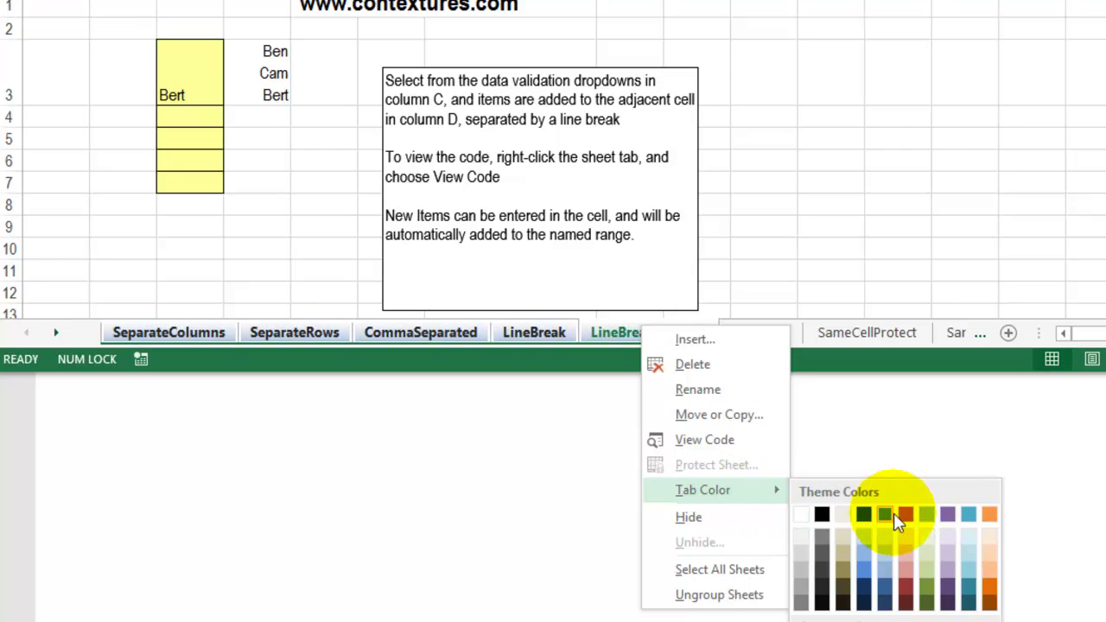
click(925, 514)
click(746, 337)
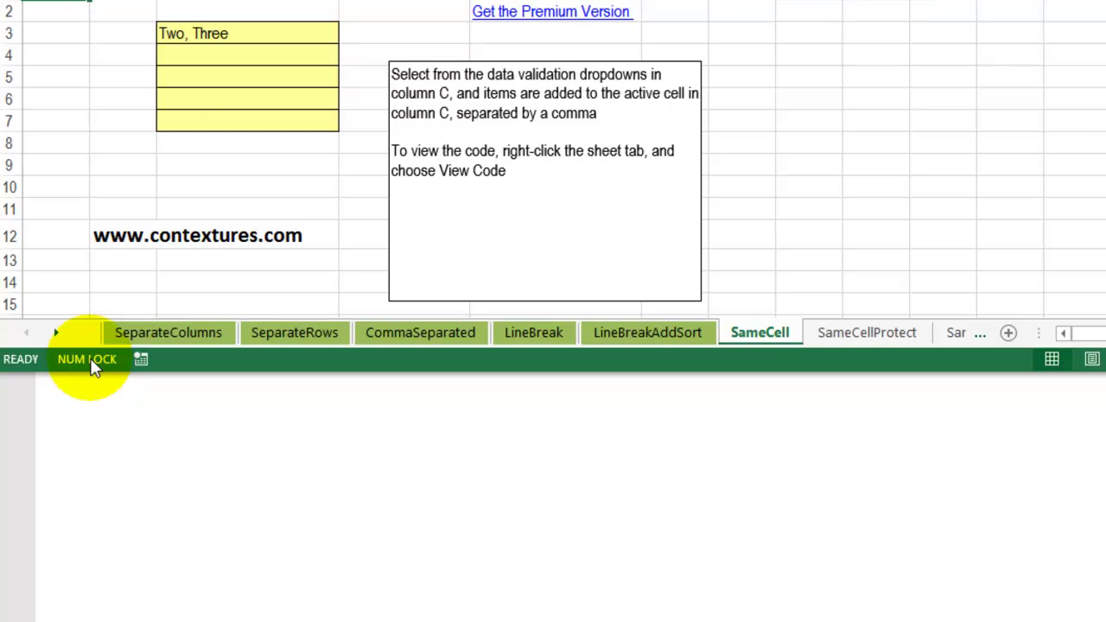
- Colour the tabs from SameCell through SameCellWithCode blue
click(54, 333)
click(52, 330)
click(53, 331)
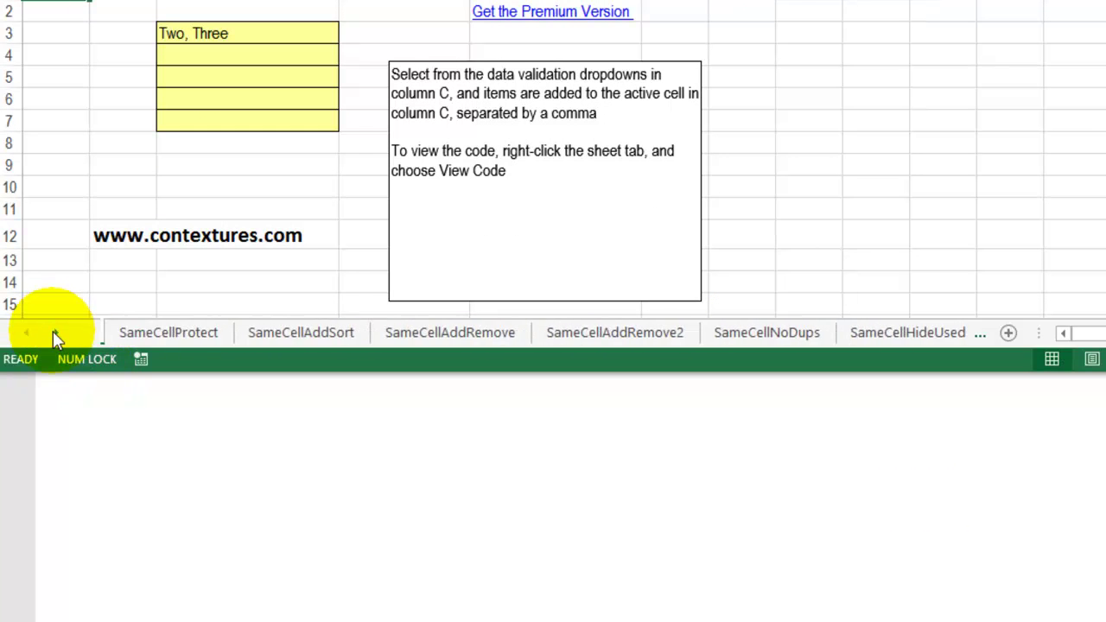
click(53, 331)
click(53, 331)
click(251, 335)
shift+click(758, 337)
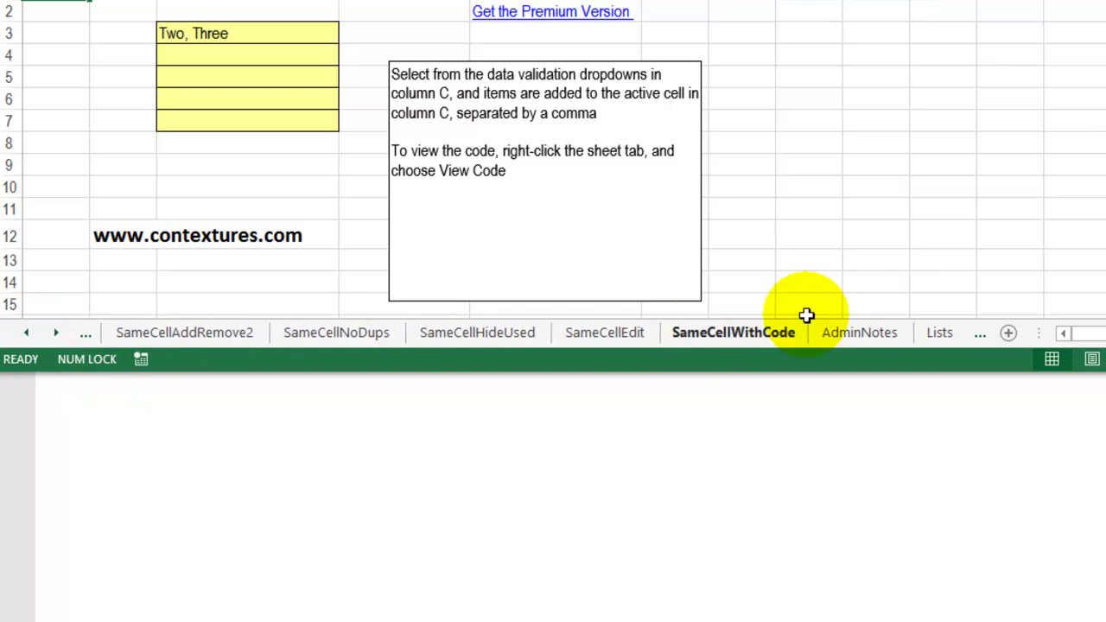
right_click(759, 332)
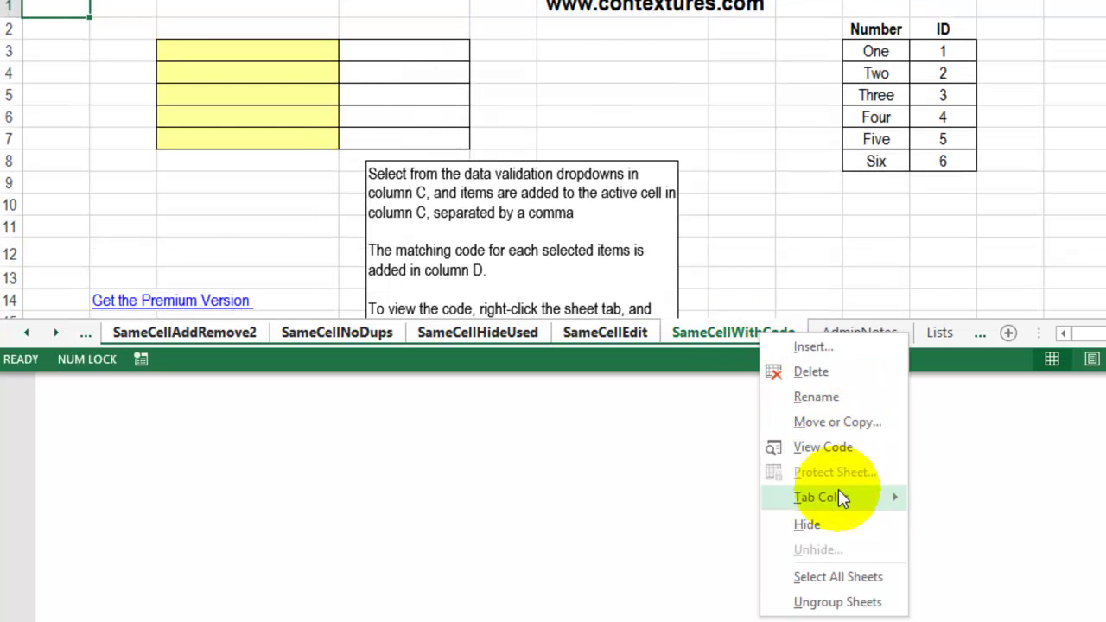
mouse_move(834, 501)
click(1002, 524)
- Group the sheets from AdminNotes through Listbox and open their tab menu
click(872, 335)
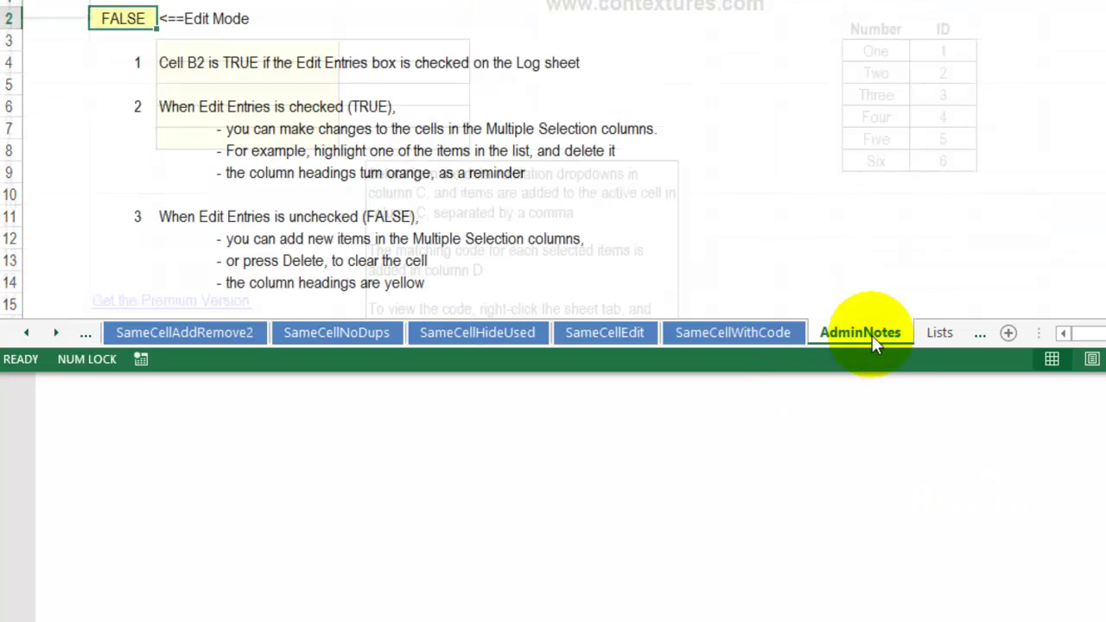
click(57, 334)
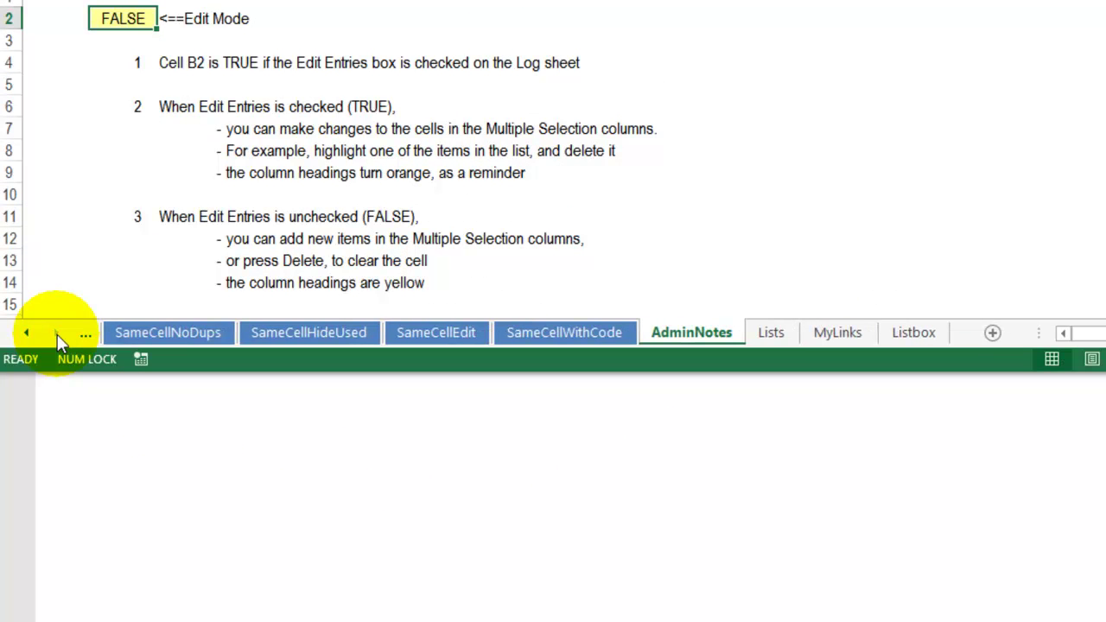
shift+click(924, 338)
right_click(936, 332)
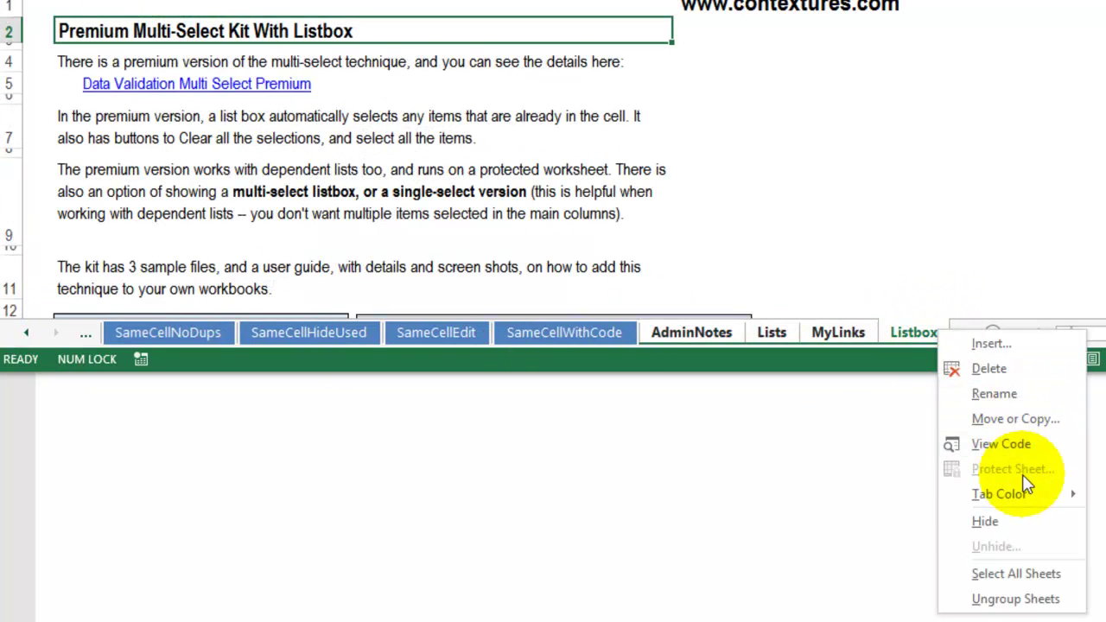
- Colour the AdminNotes through Listbox tabs red and jump back to SeparateColumns
click(909, 523)
right_click(29, 331)
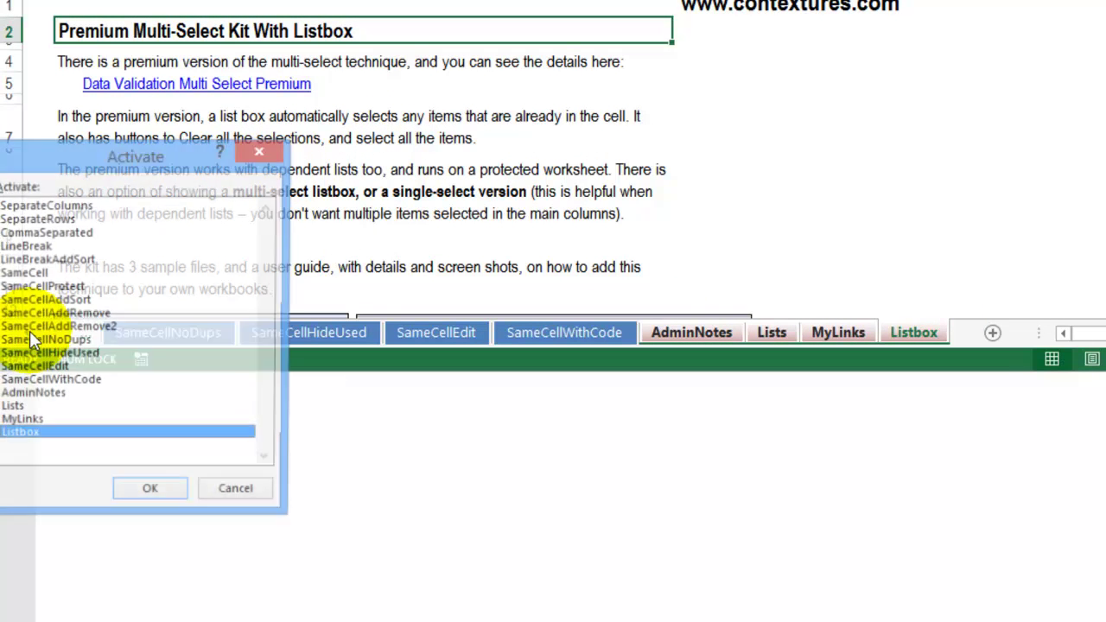
double_click(42, 206)
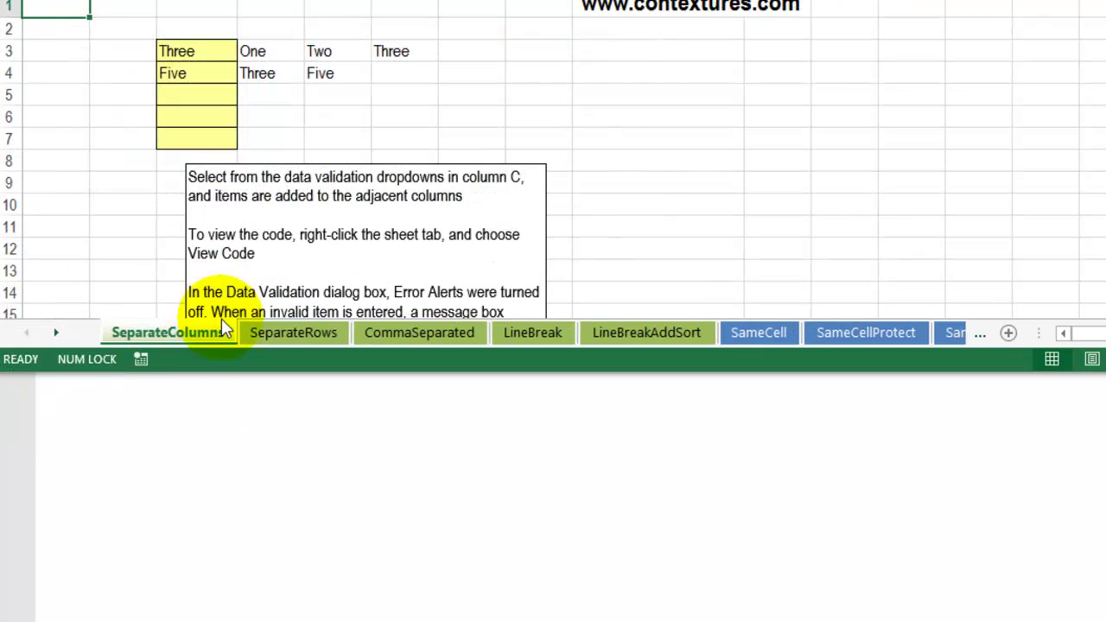
- Scroll along the coloured sheet tabs, then return to the SeparateColumns sheet
click(54, 334)
click(53, 335)
click(54, 334)
click(53, 334)
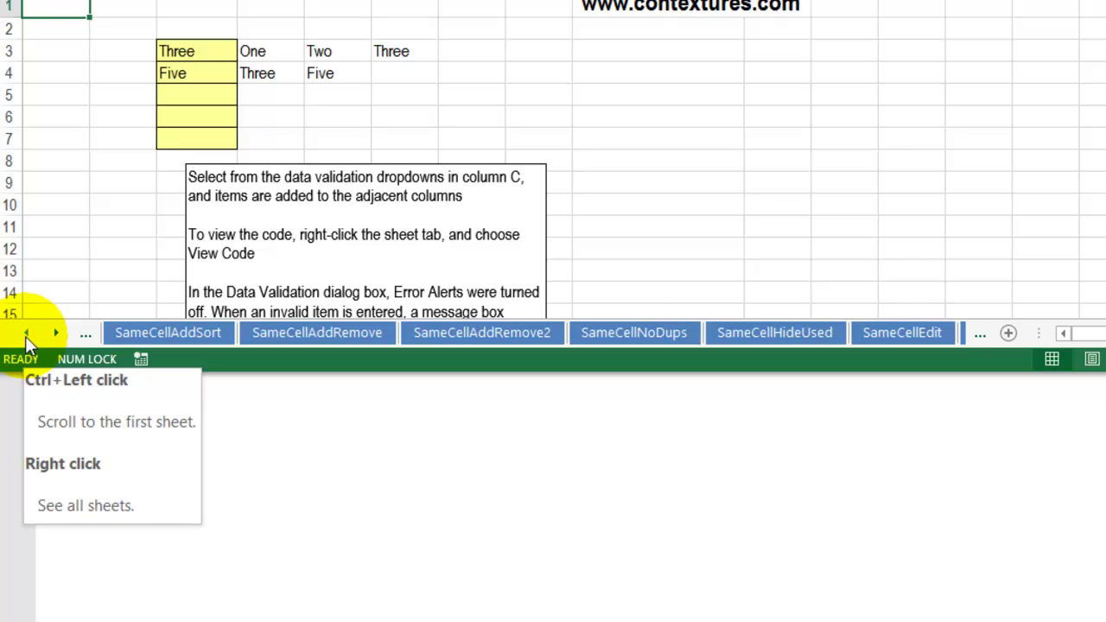
click(56, 333)
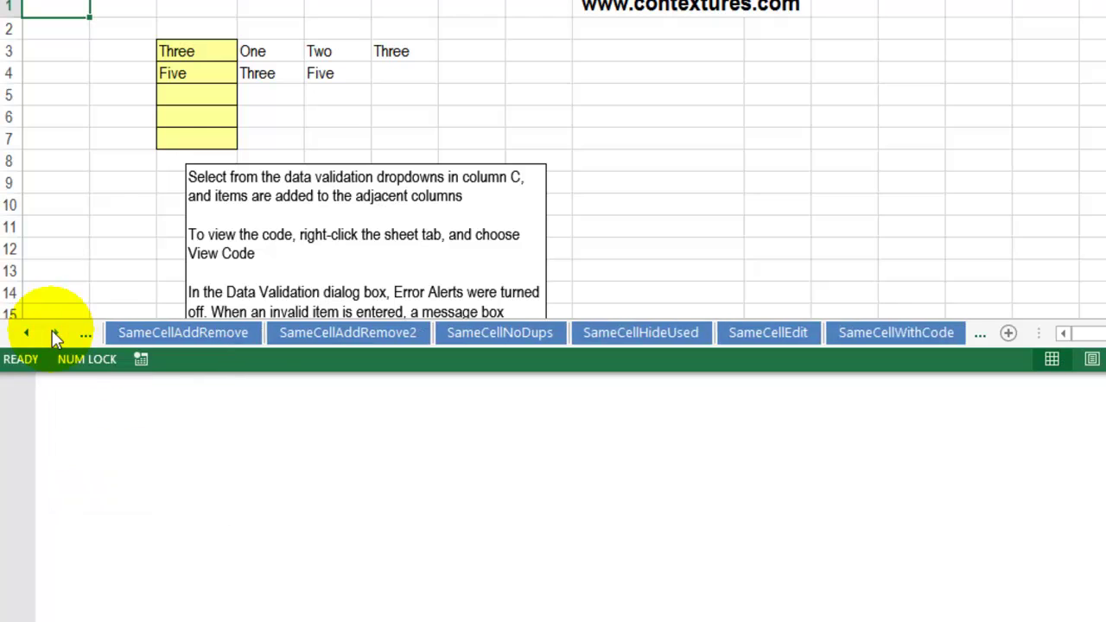
click(56, 333)
right_click(30, 334)
double_click(29, 210)
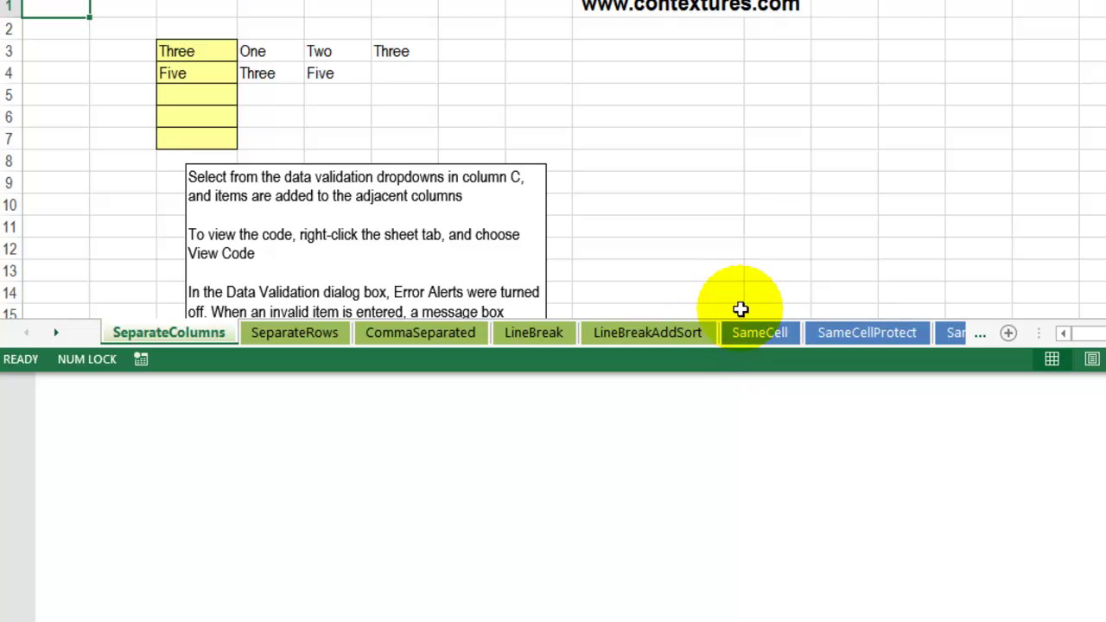
- Insert a new sheet after LineBreakAddSort and clear its Sheet2 name to blank
click(664, 336)
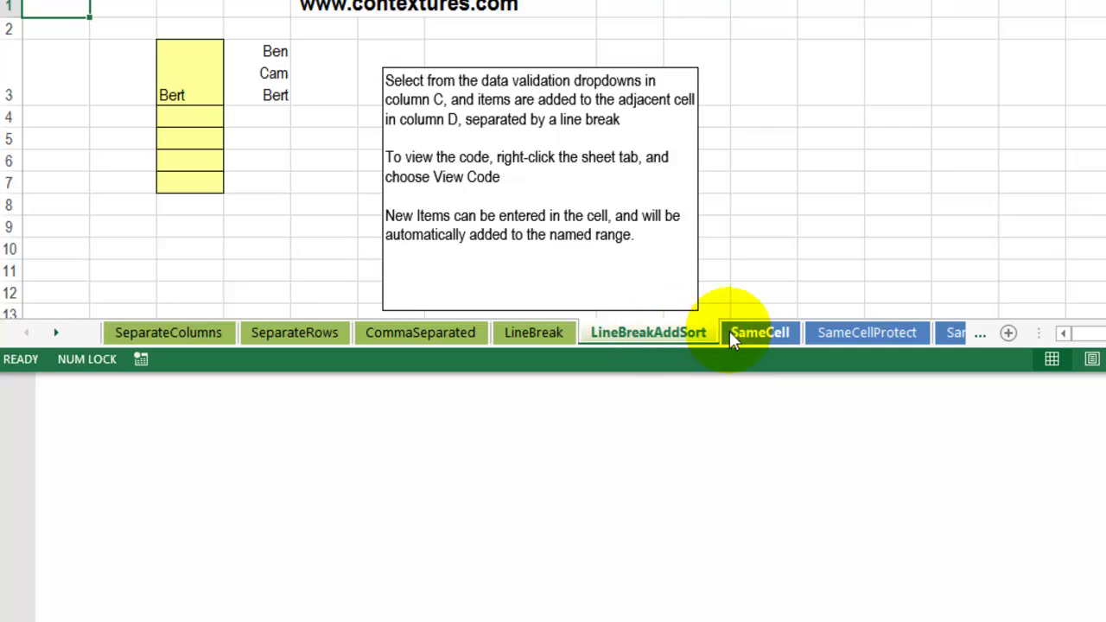
click(1008, 333)
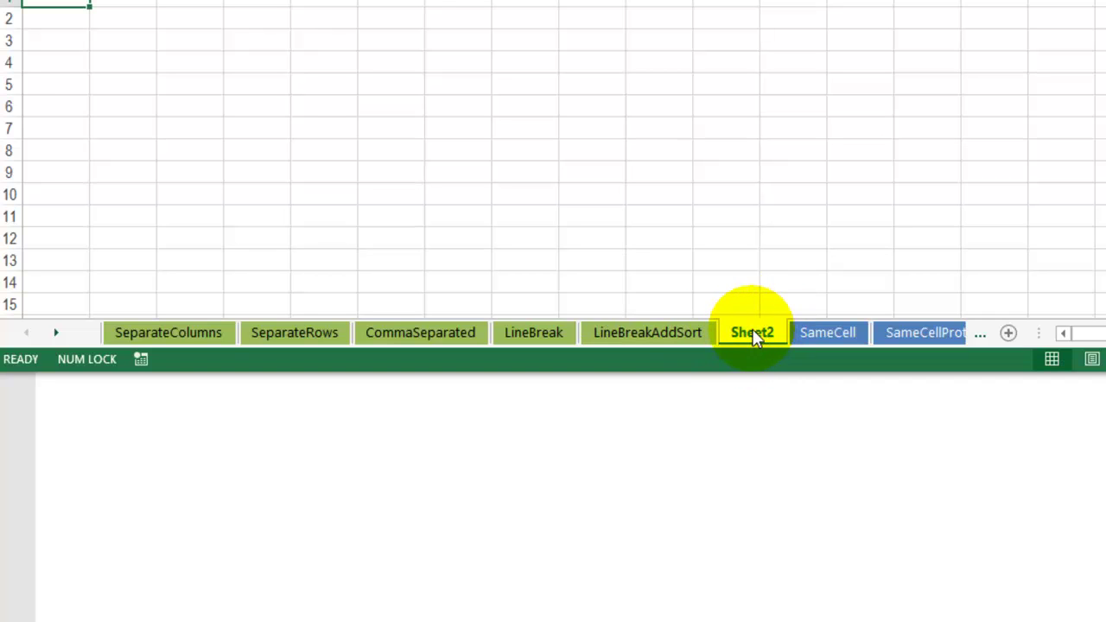
double_click(754, 332)
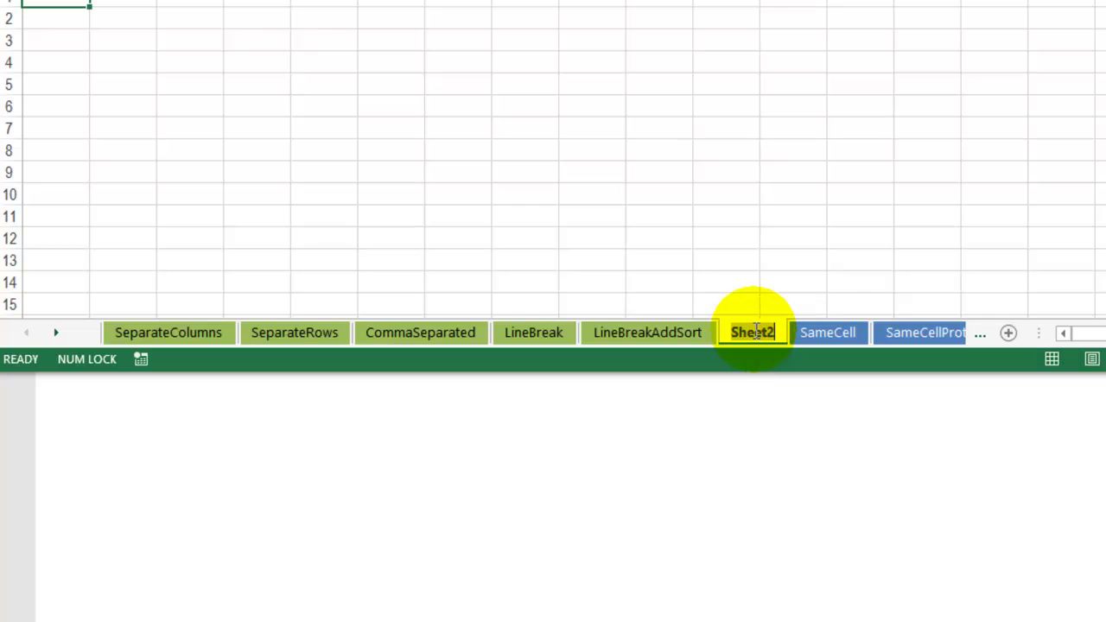
key(BackSpace)
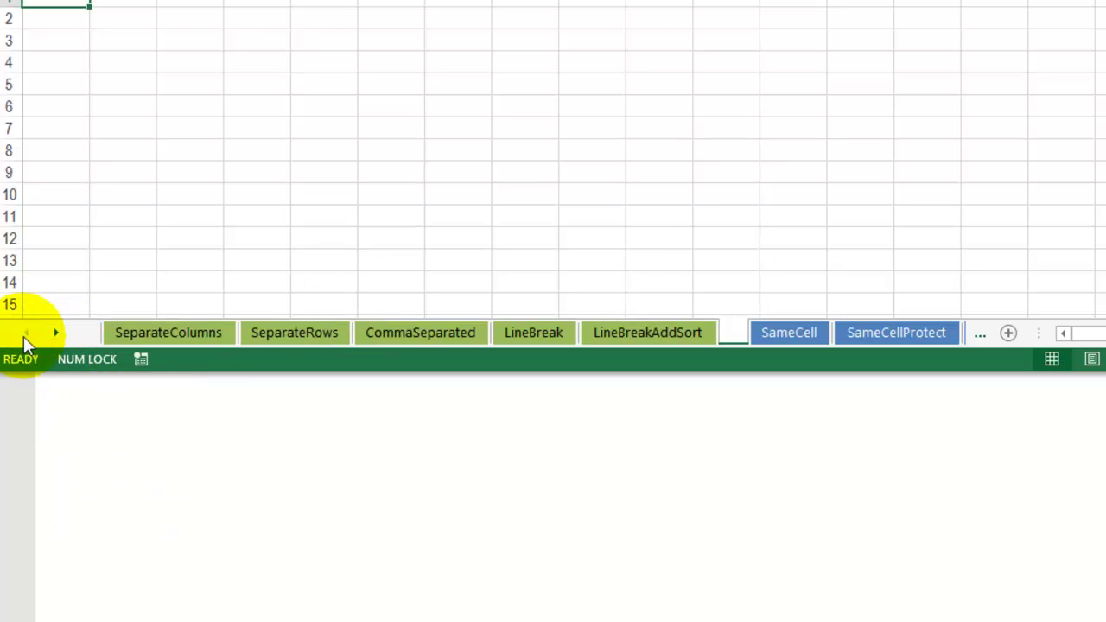
- Insert a new sheet after SameCellWithCode and erase its Sheet3 name, leaving it blank
click(56, 333)
click(56, 333)
click(57, 333)
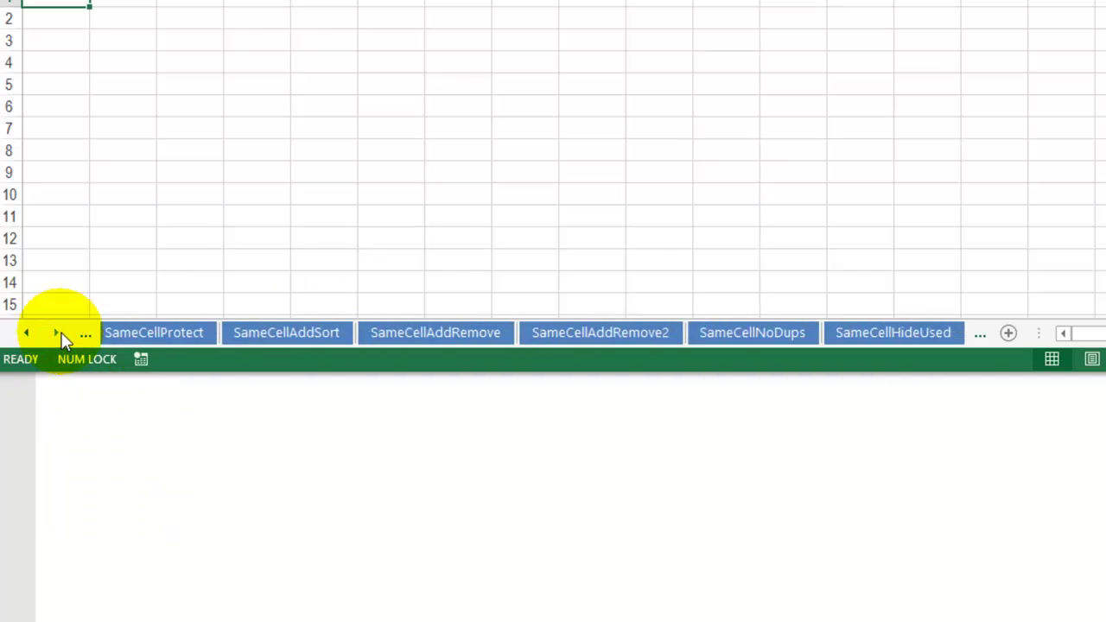
click(56, 333)
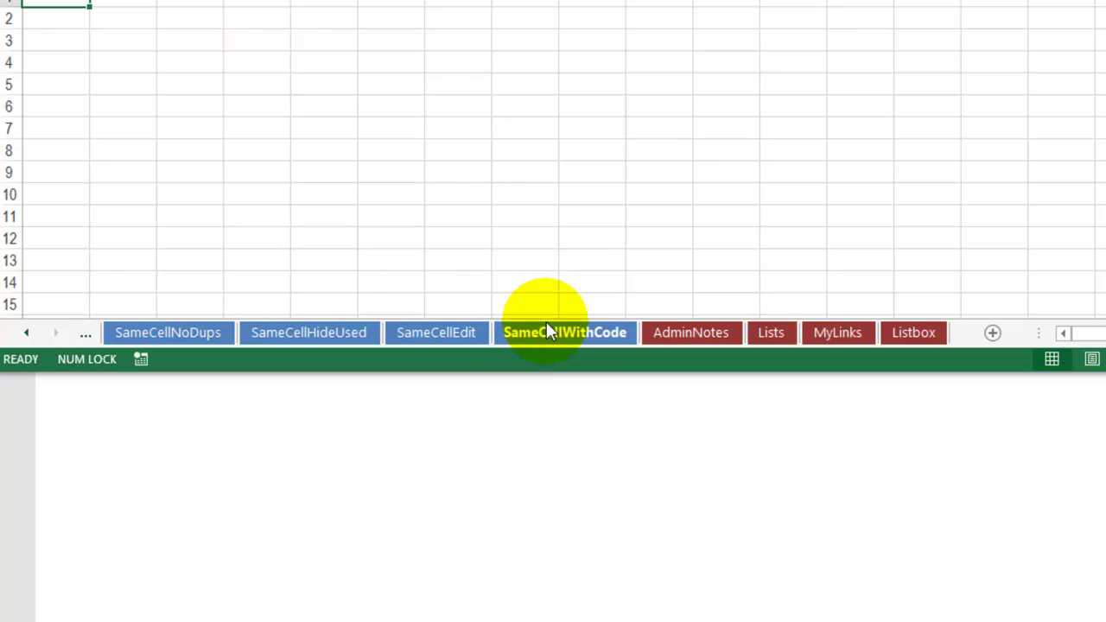
click(603, 332)
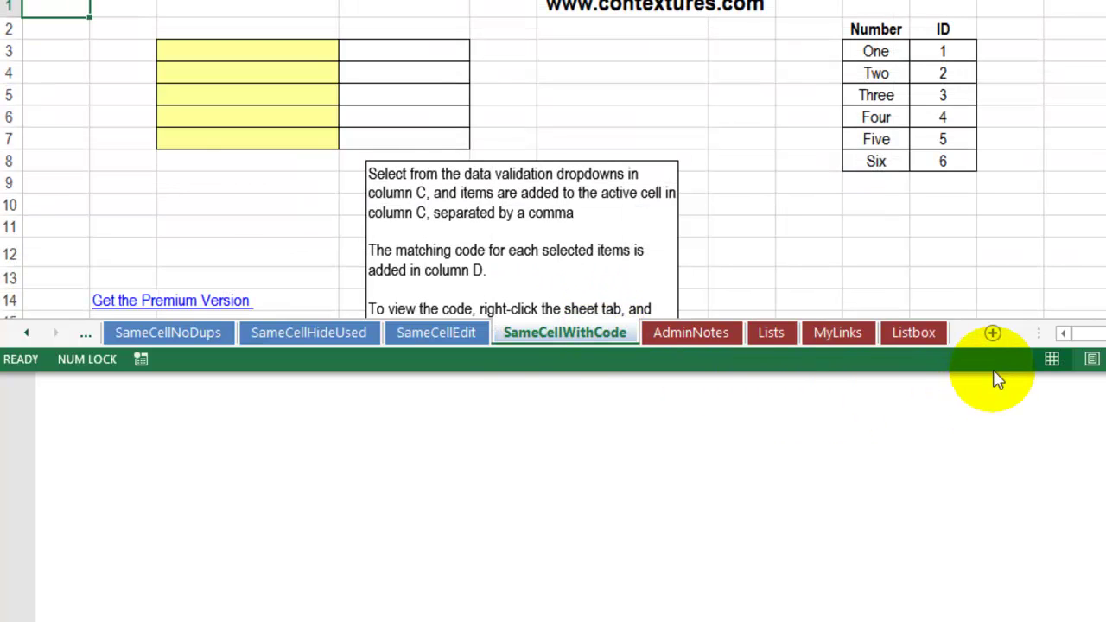
click(993, 333)
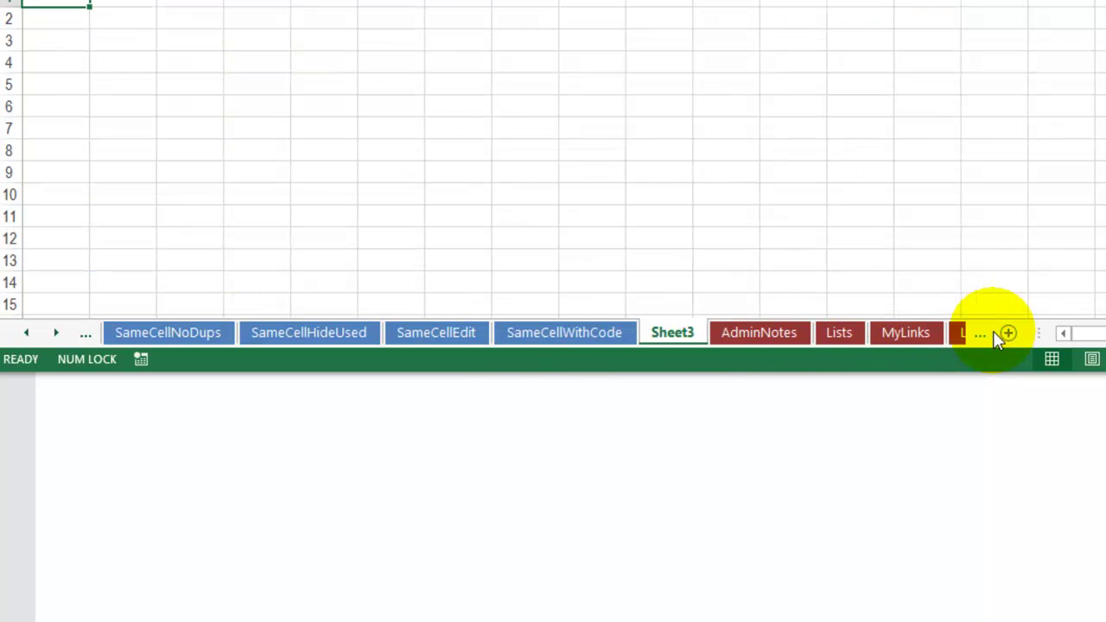
double_click(672, 332)
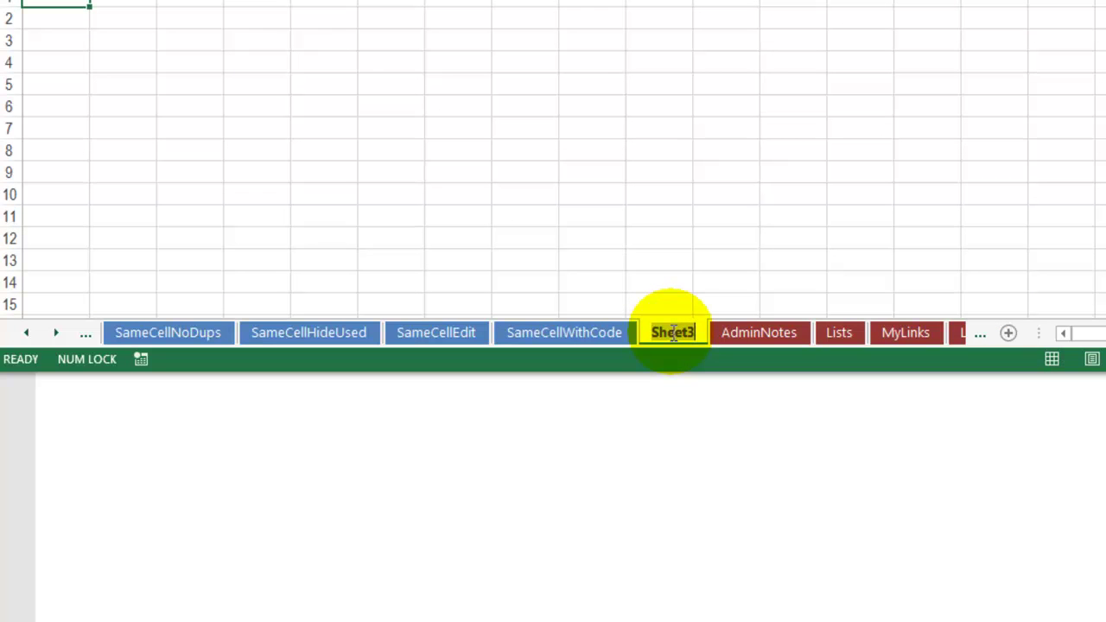
key(BackSpace)
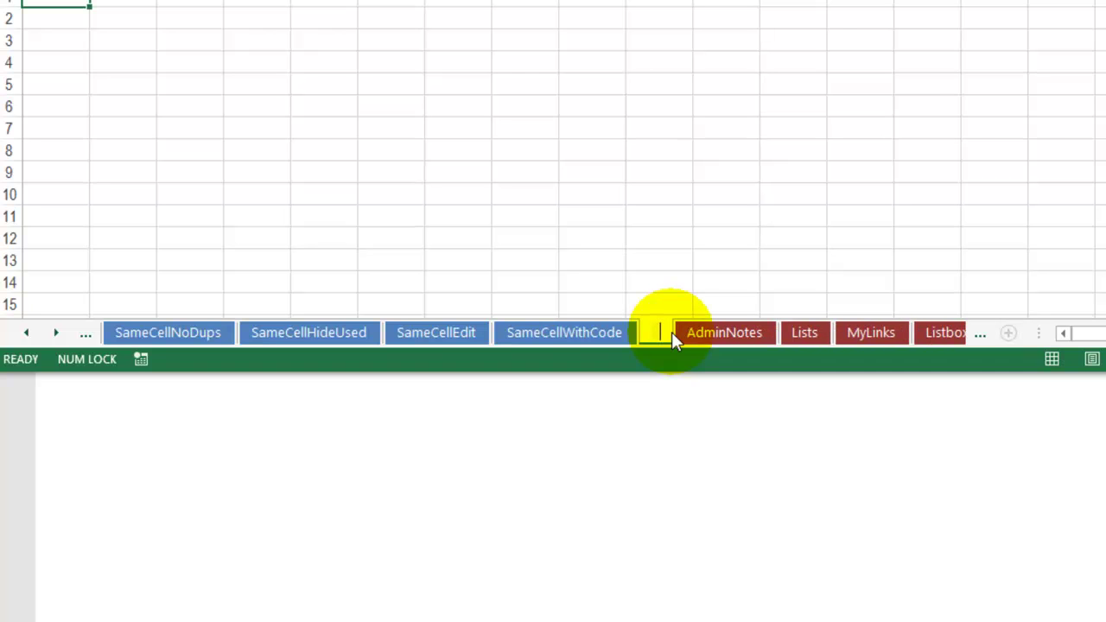
key(Return)
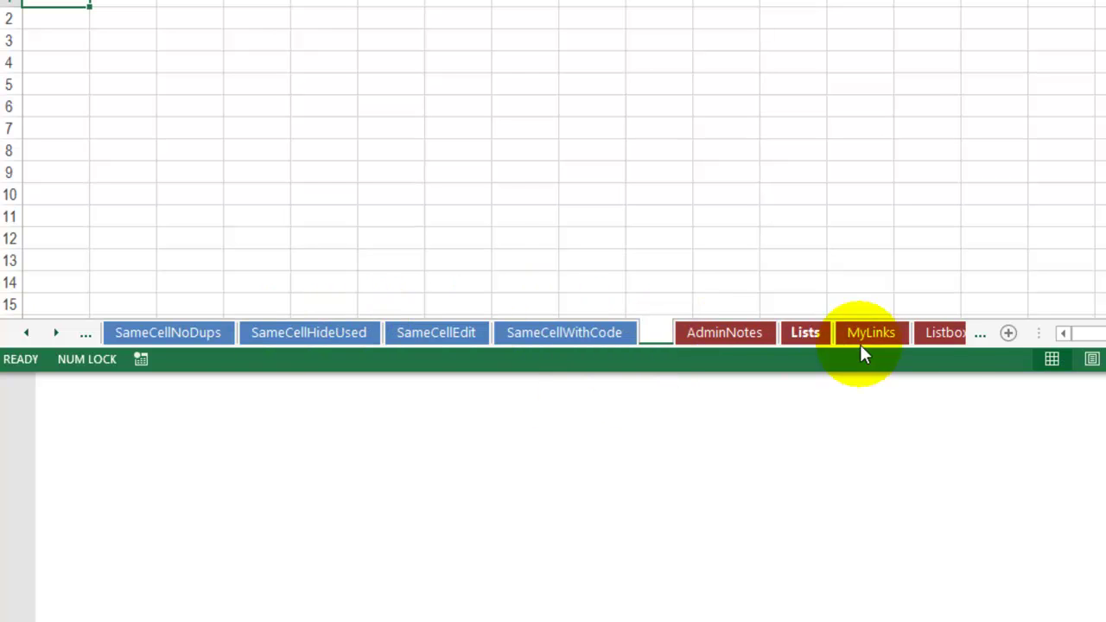
click(57, 334)
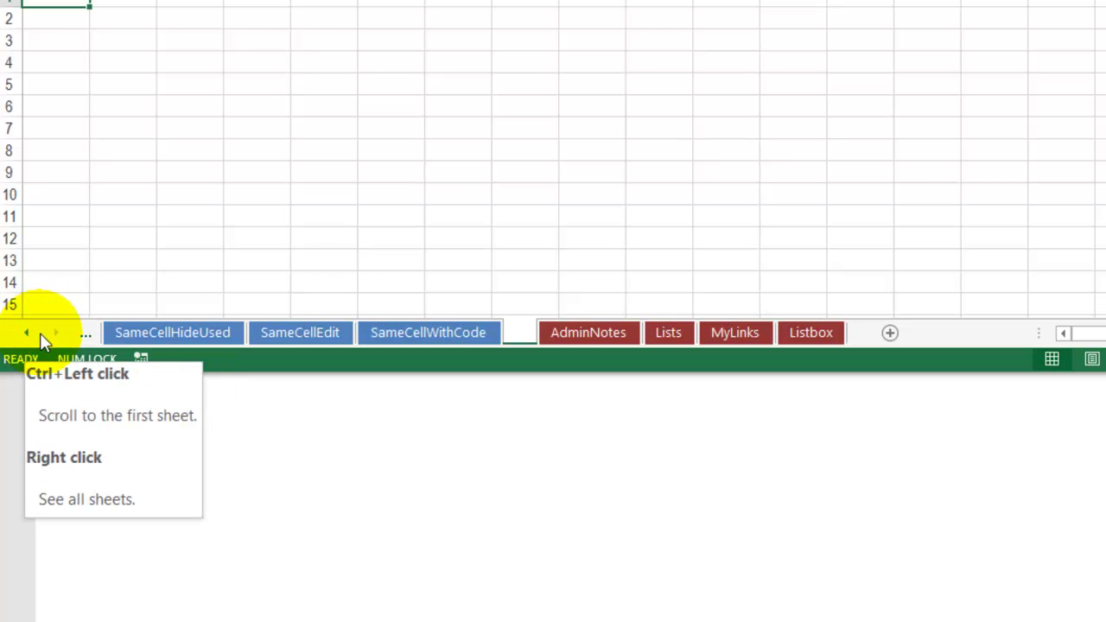
right_click(39, 330)
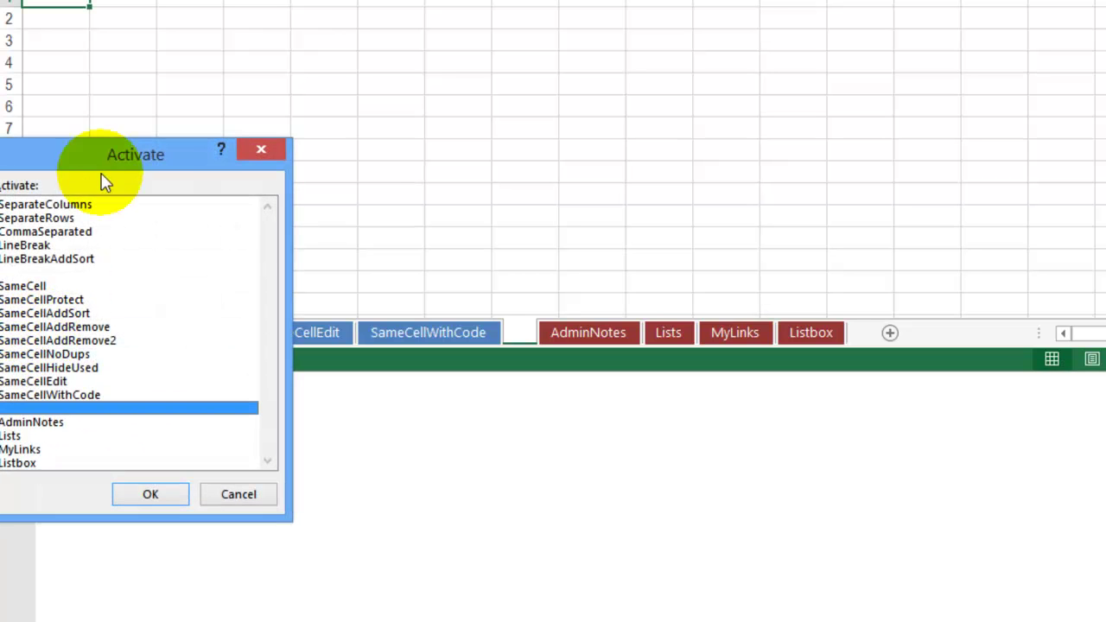
drag(107, 151, 520, 0)
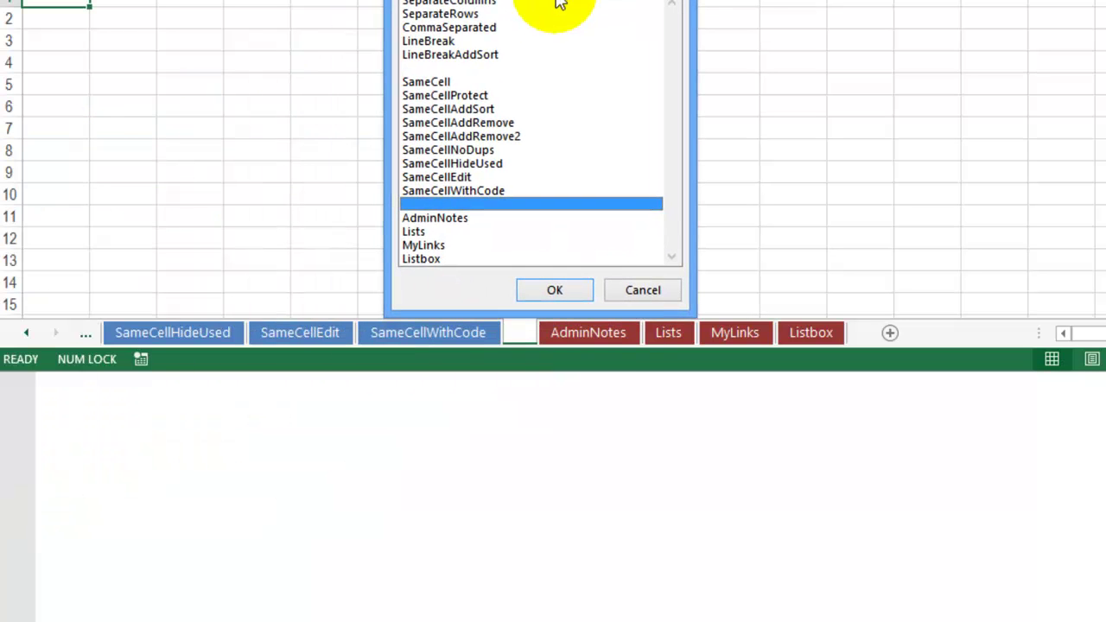
click(514, 4)
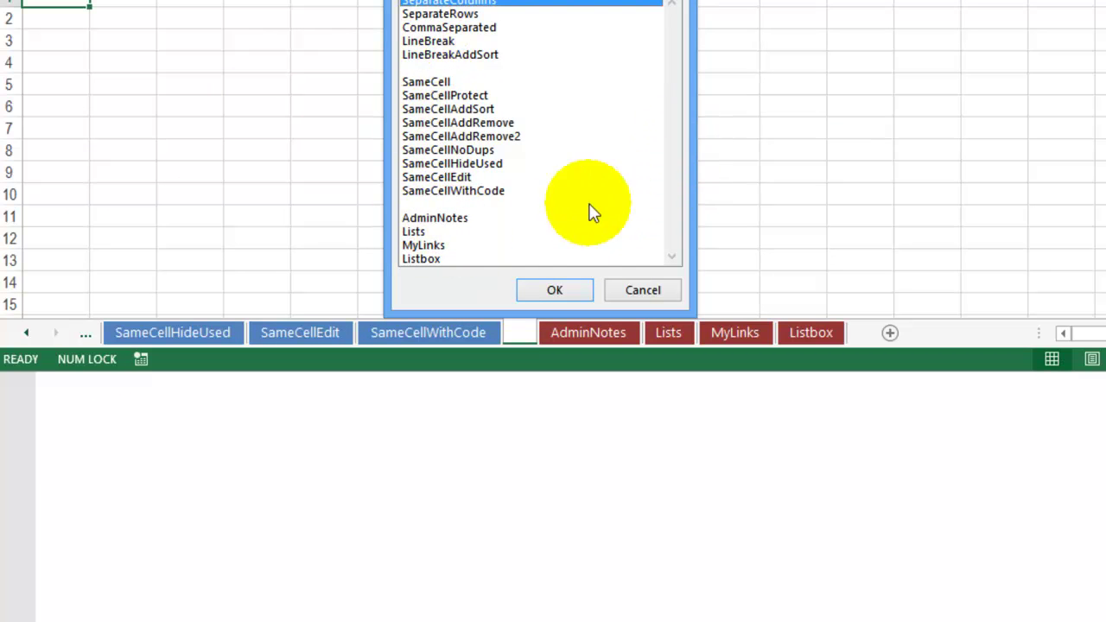
key(Escape)
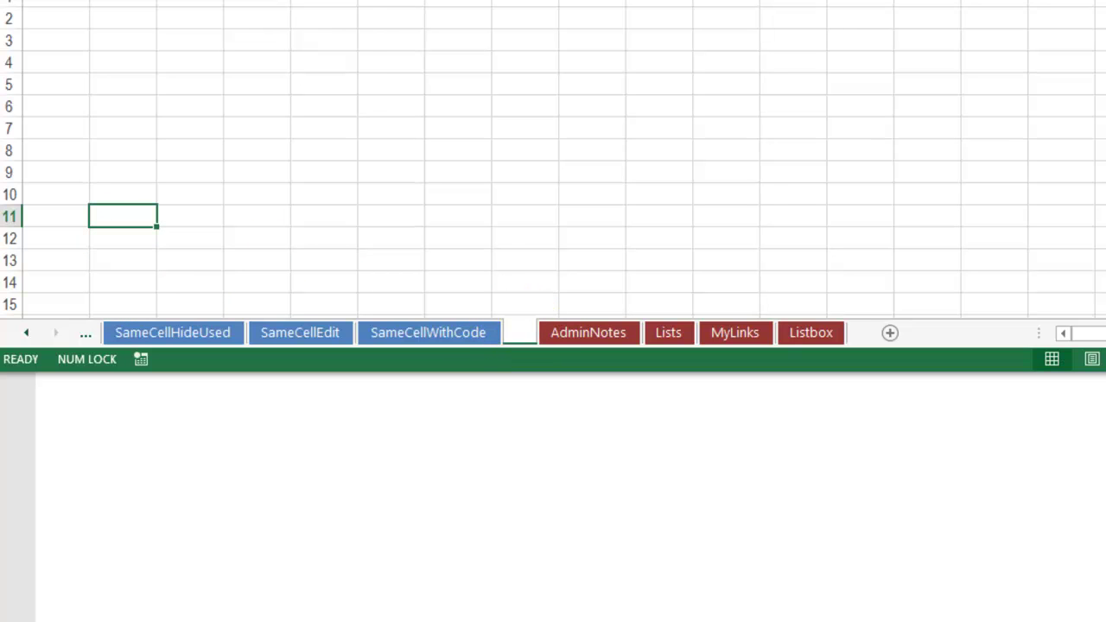
- Open the Visual Basic editor from Developer and select the blank-named Sheet18 in Project Explorer
click(663, 13)
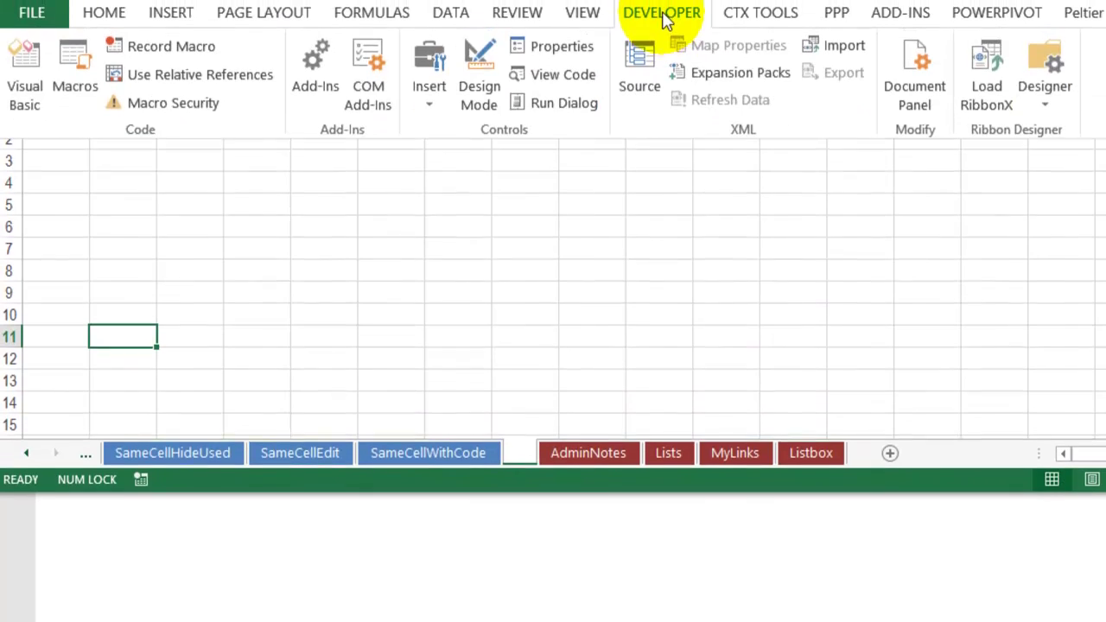
click(25, 76)
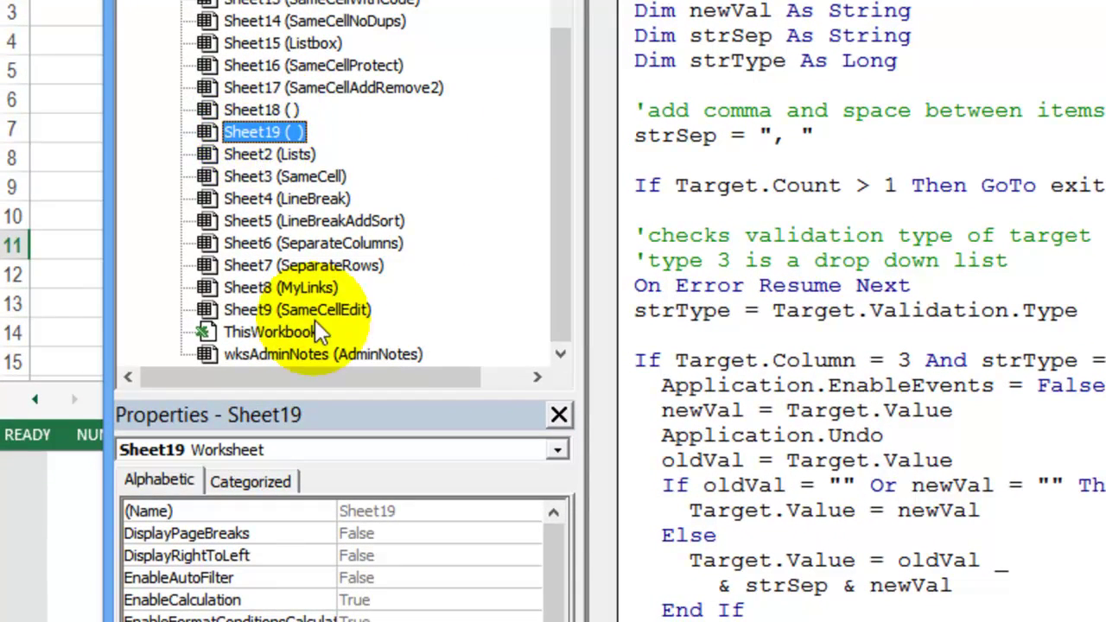
click(263, 110)
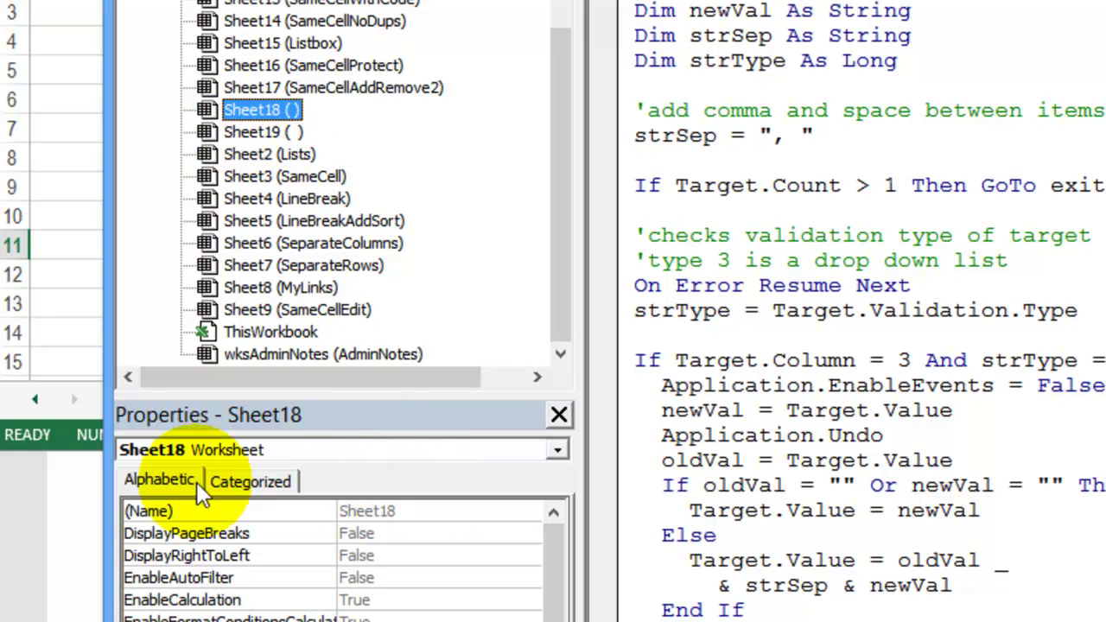
- Change Sheet18's (Name) property to zSpace01 and switch back to Excel with Alt+F11
drag(412, 509, 281, 506)
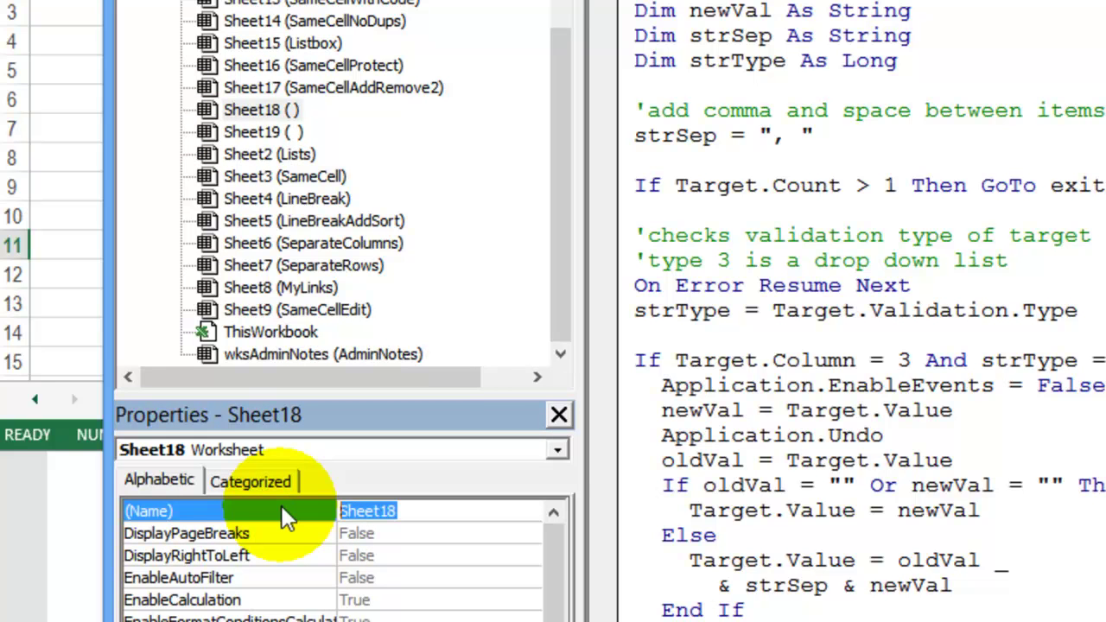
text(z)
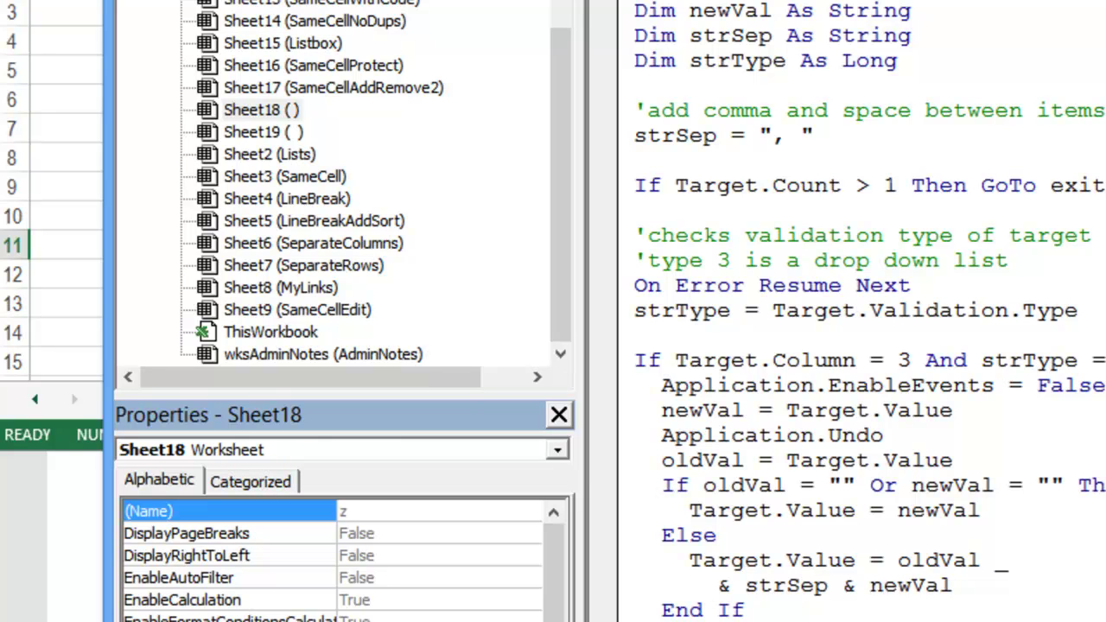
text(Space01)
key(Return)
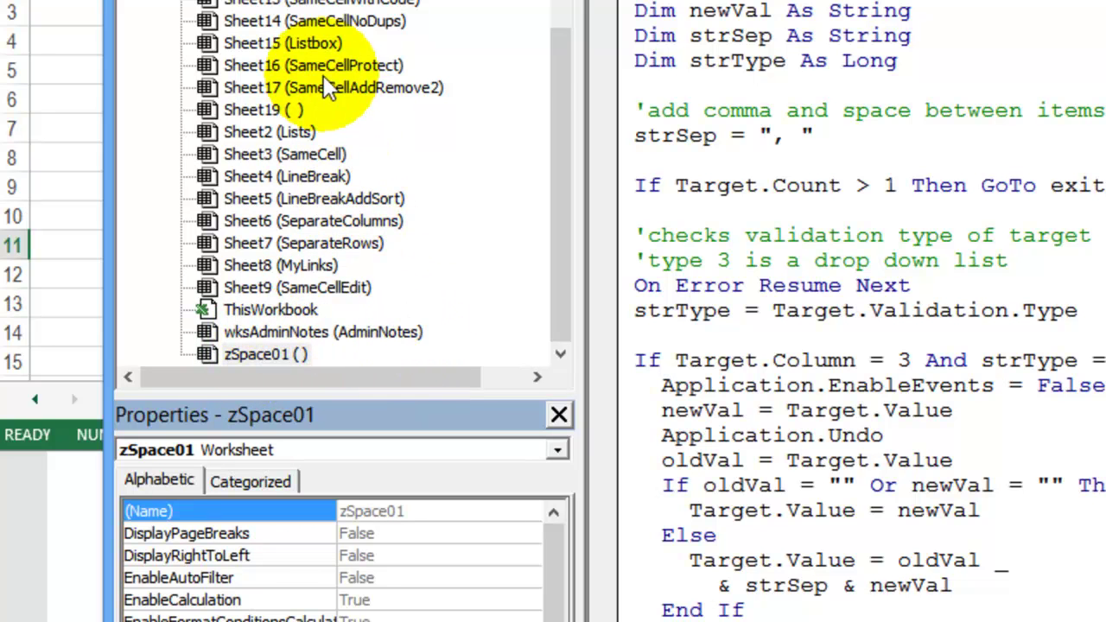
key(alt+F11)
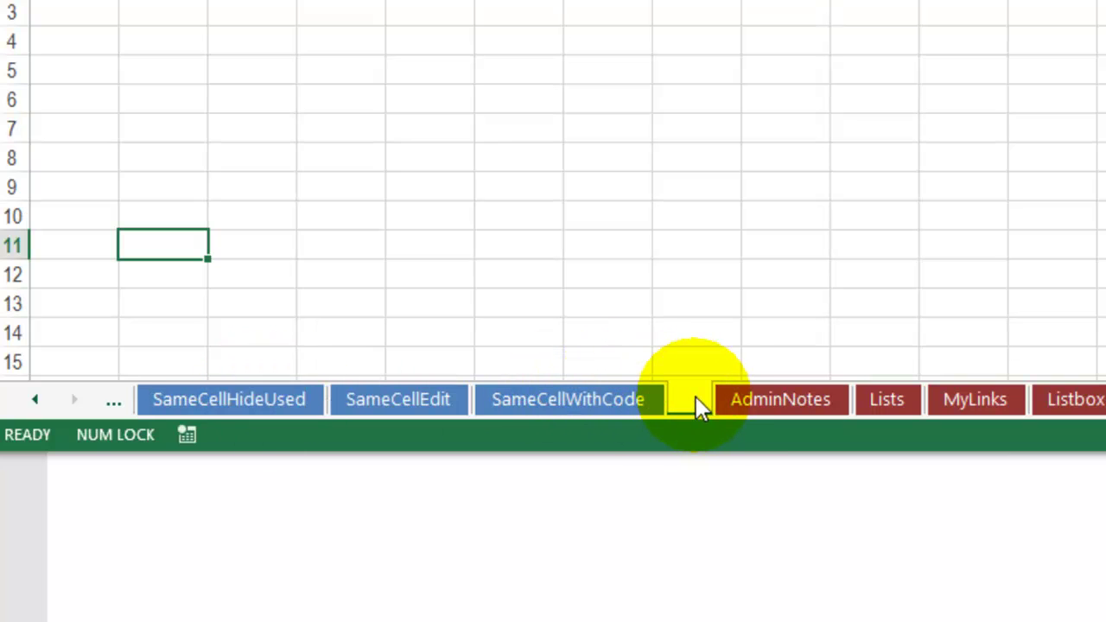
- Scroll the sheet tabs left until the first tab, SeparateColumns, is visible
click(39, 402)
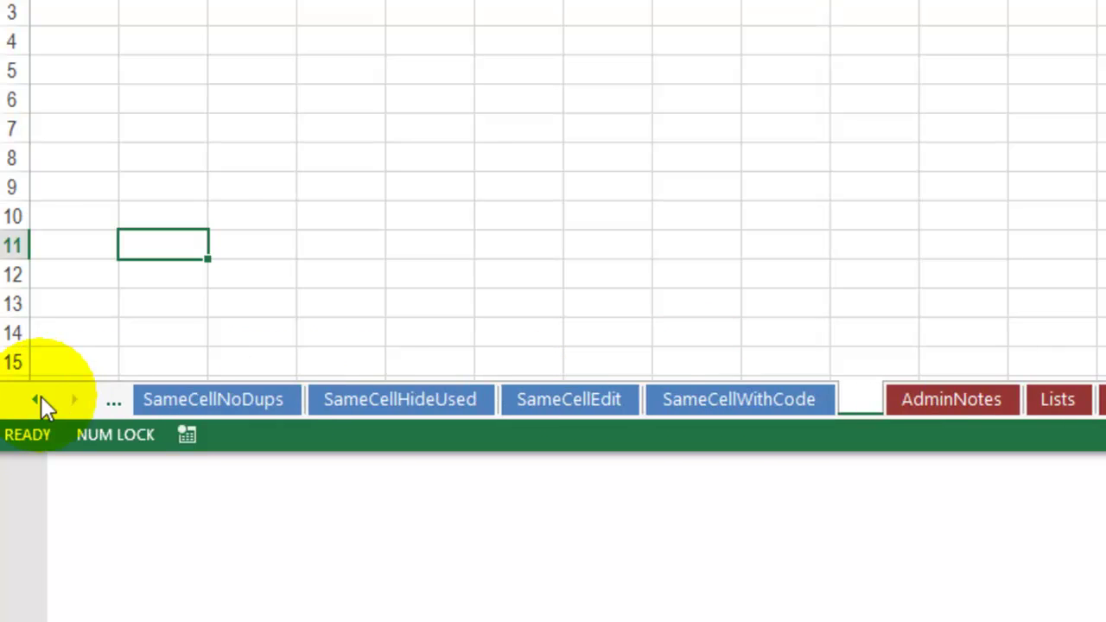
click(40, 402)
click(40, 402)
click(40, 402)
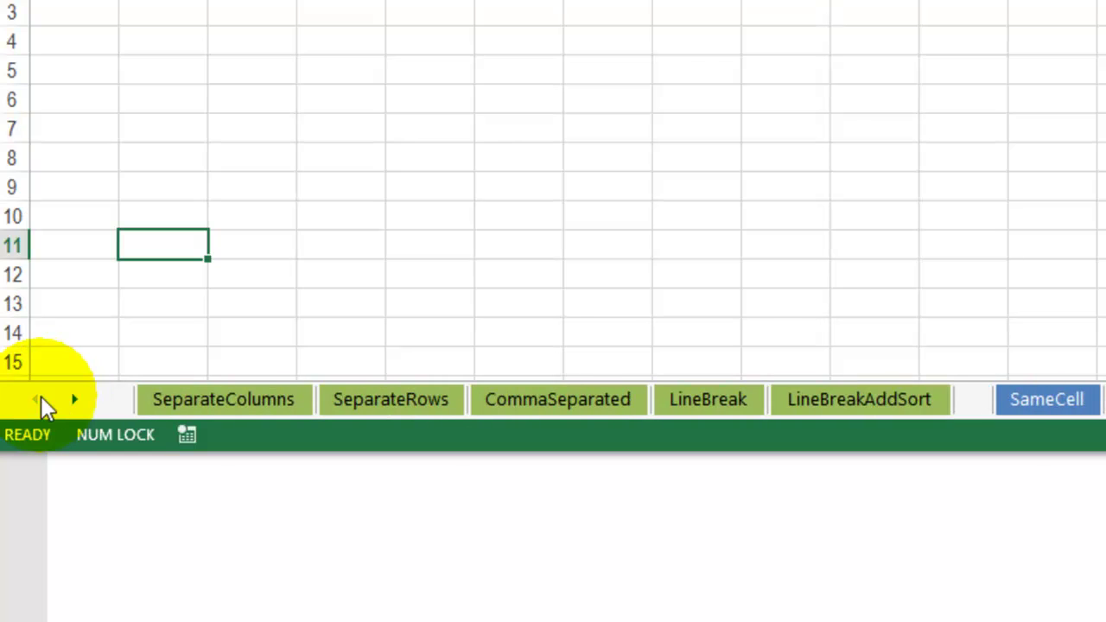